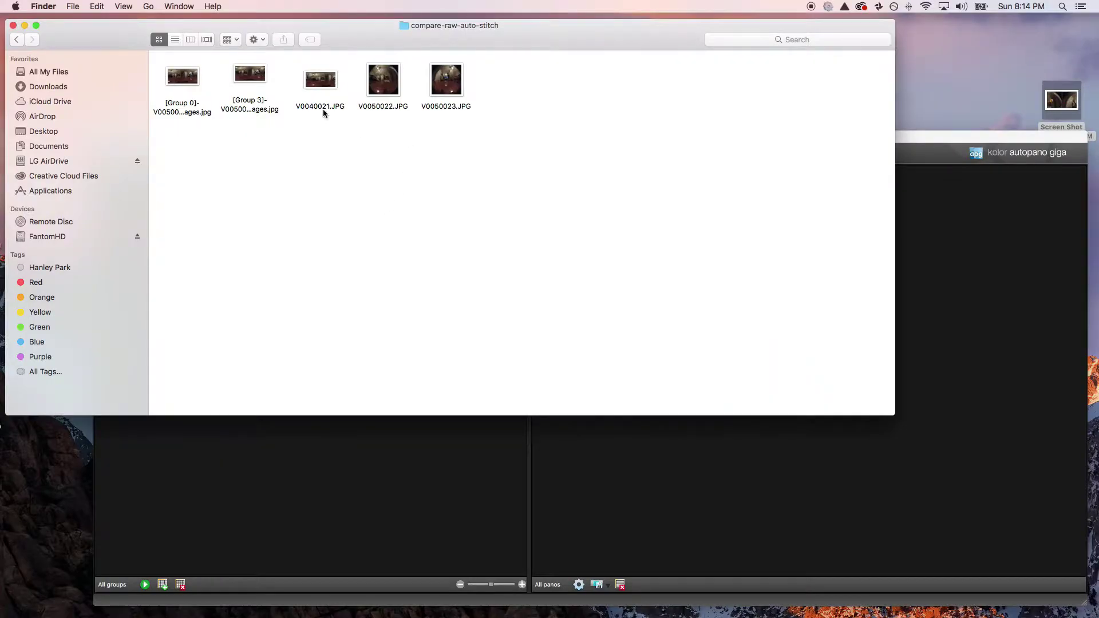
- Open V0040021.JPG in Preview to view the stitched panorama and return to the image folder
right_click(321, 105)
mouse_move(348, 124)
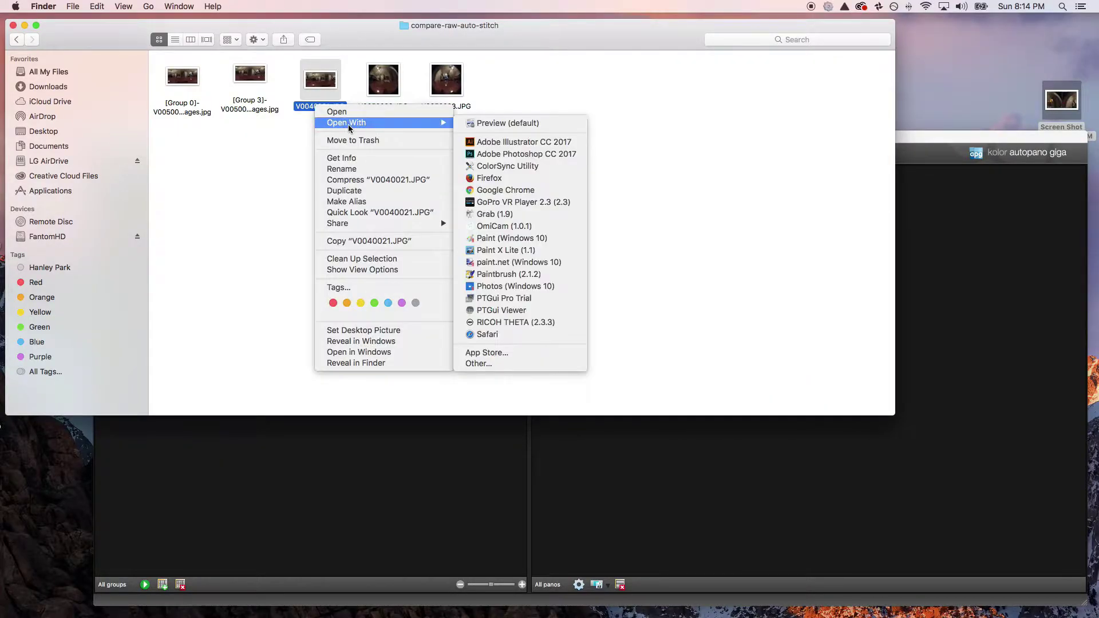
click(634, 162)
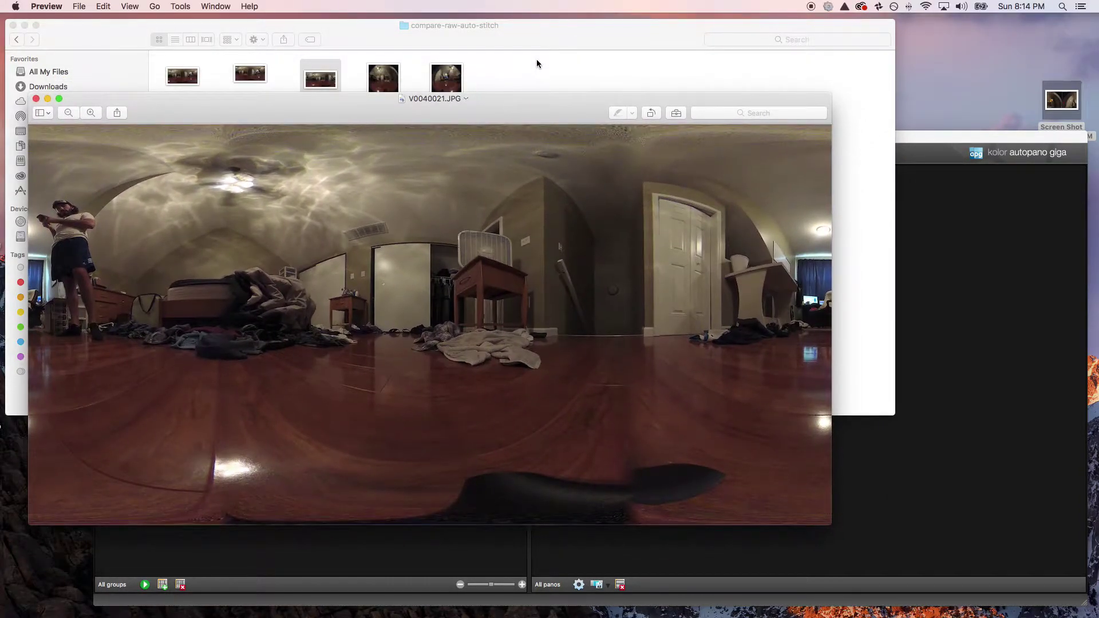
click(537, 60)
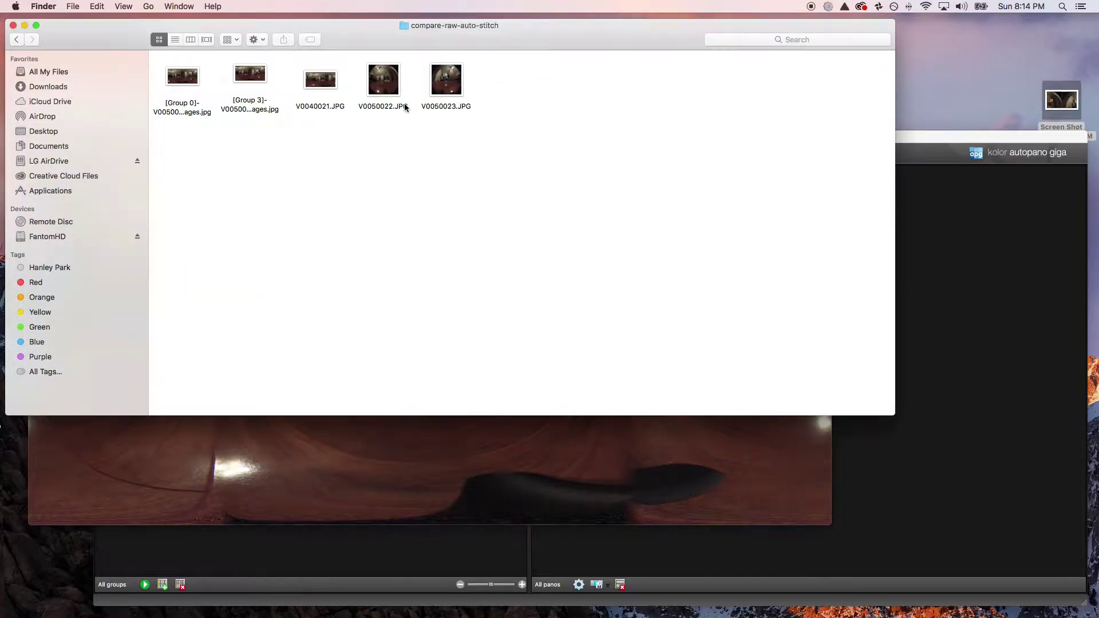
- View the fisheye images V0050022.JPG and V0050023.JPG in turn and close all image previews
double_click(384, 78)
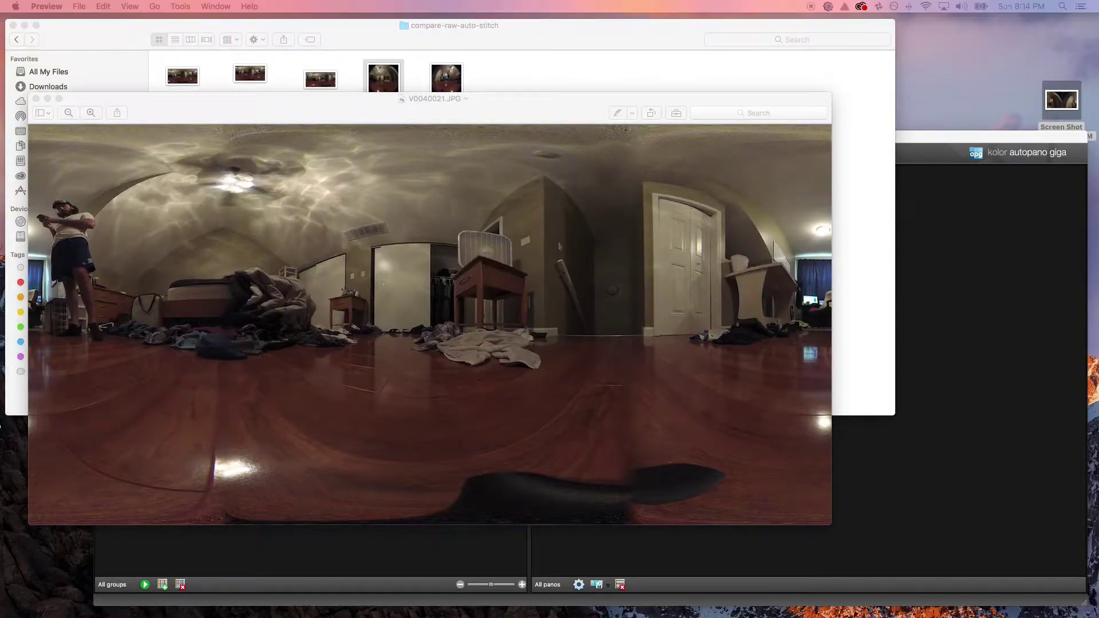
drag(539, 101, 384, 90)
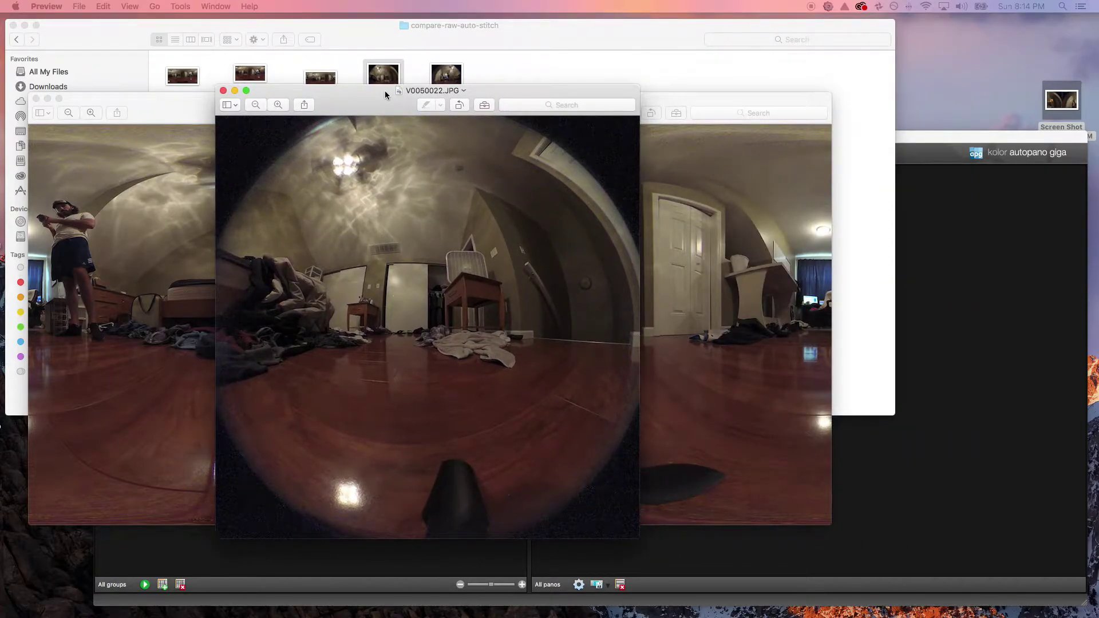
mouse_move(385, 90)
mouse_down()
mouse_move(895, 89)
mouse_move(206, 94)
mouse_move(401, 95)
mouse_up()
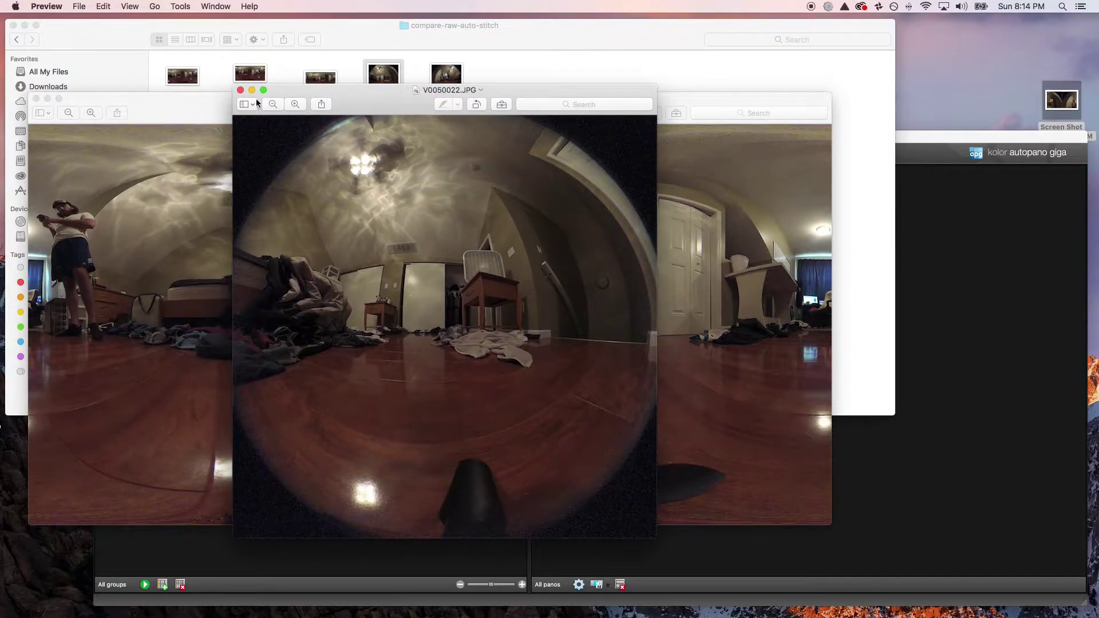
click(240, 90)
double_click(447, 78)
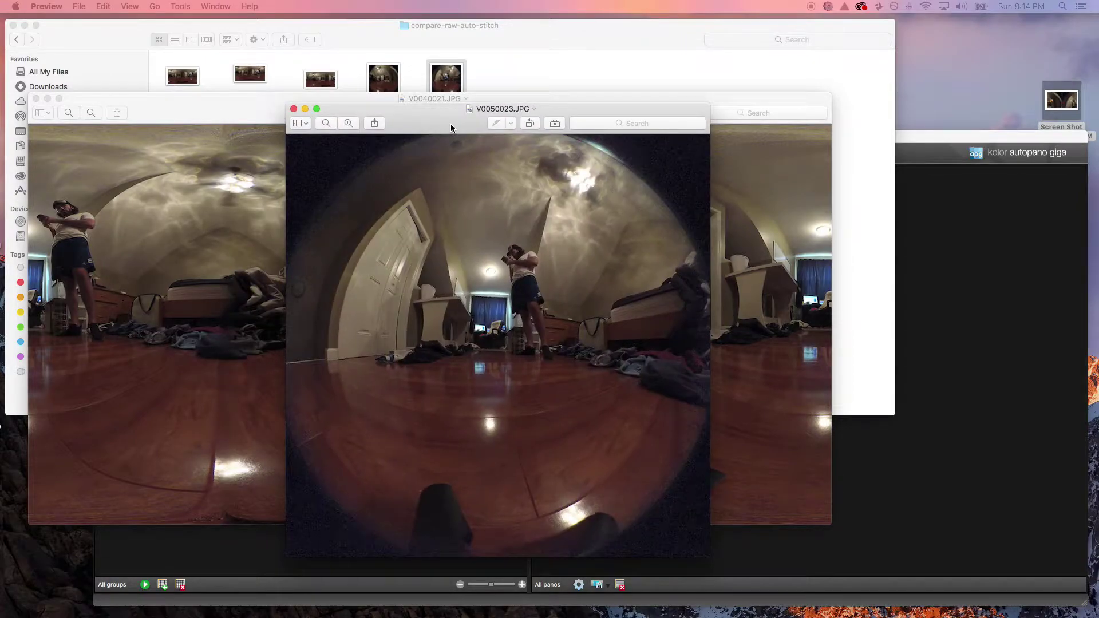
click(293, 108)
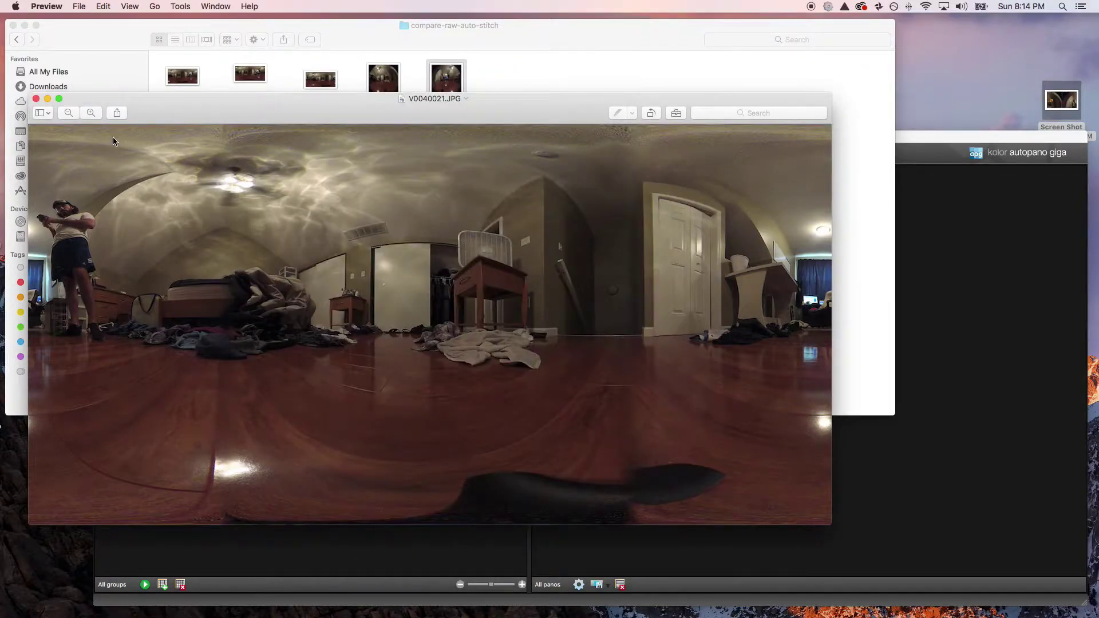
click(37, 100)
- Import V0050022.JPG and V0050023.JPG from the folder into Autopano Giga as a new image group
click(516, 206)
drag(444, 137, 306, 454)
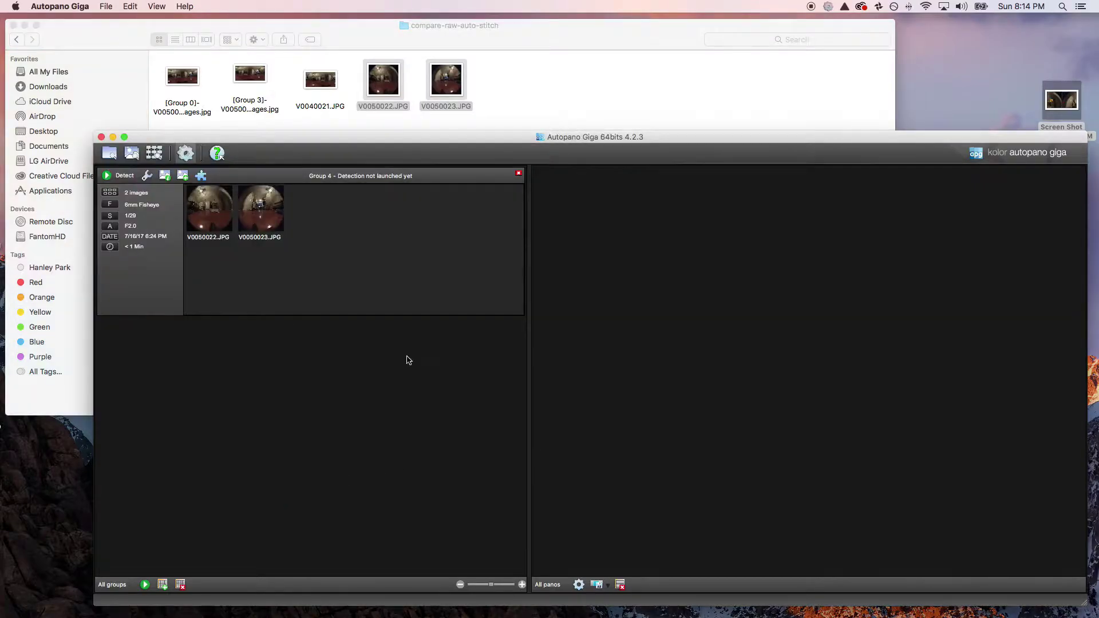
- Open the group's image properties and compare the circular crop on V0050022.JPG and V0050023.JPG
click(209, 216)
click(166, 179)
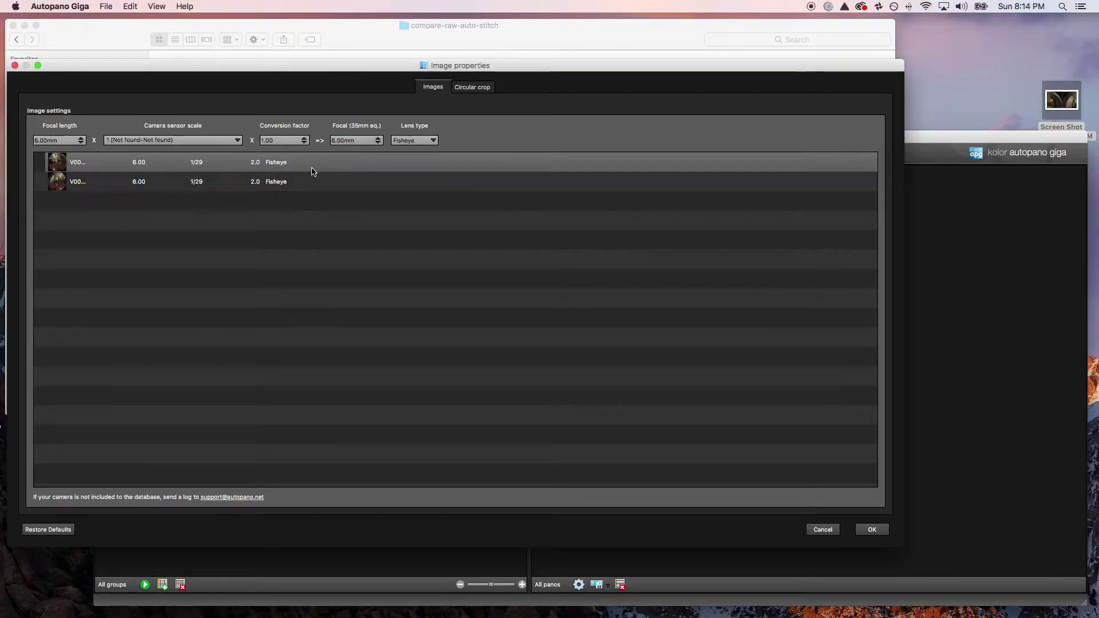
click(472, 87)
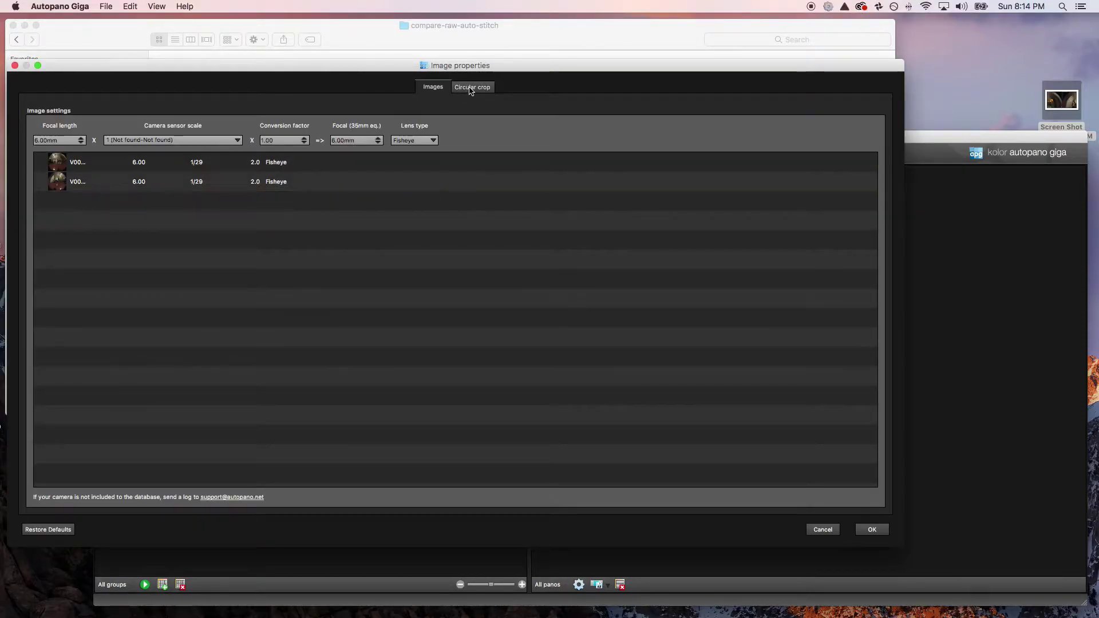
click(120, 501)
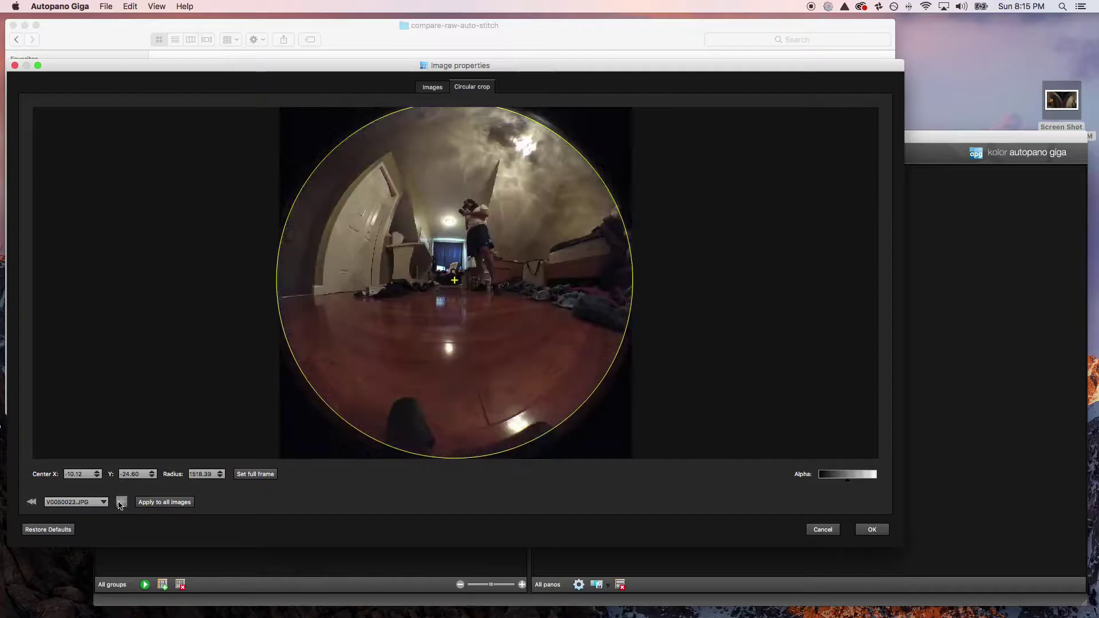
click(32, 503)
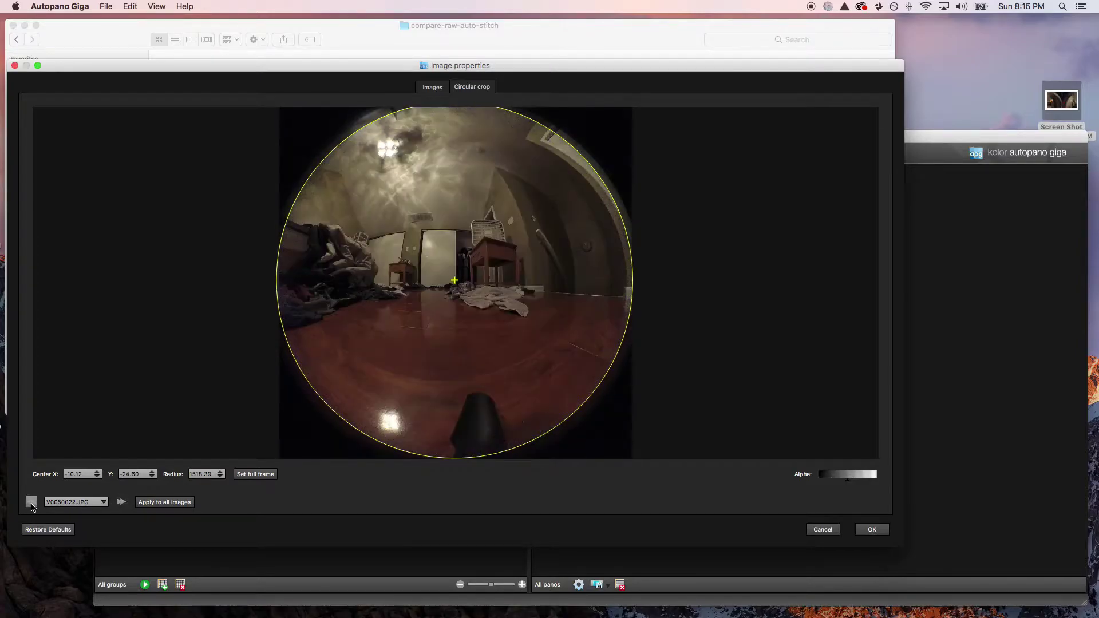
click(121, 502)
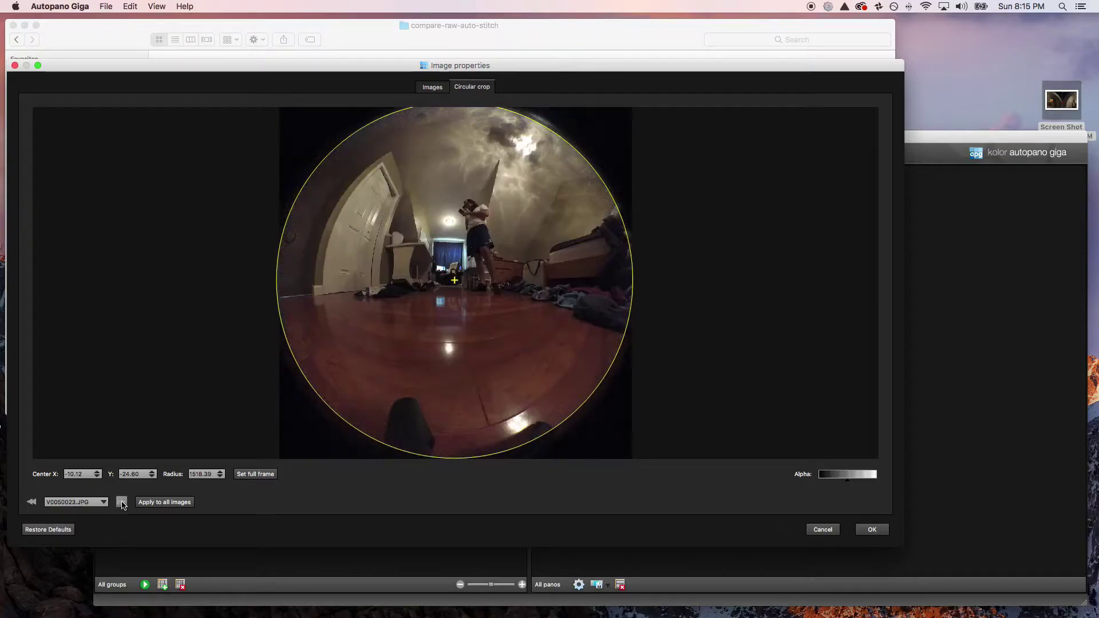
click(32, 502)
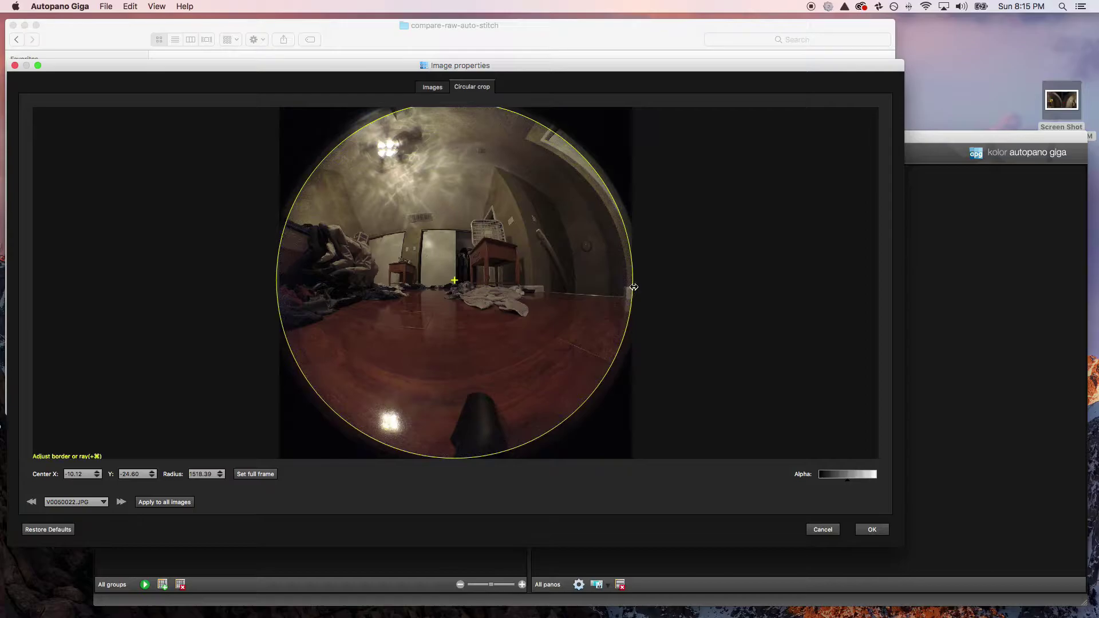
- Widen the circular crop of V0050022.JPG to a radius of about 1523, compare it across both images and accept the properties
drag(633, 287, 634, 287)
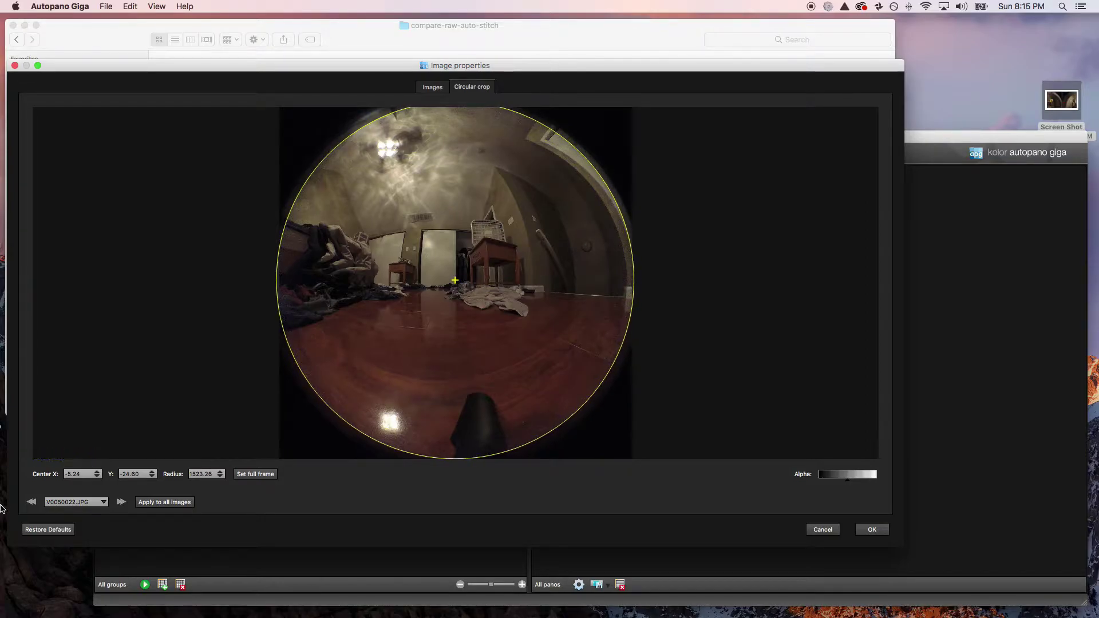
click(121, 503)
click(121, 502)
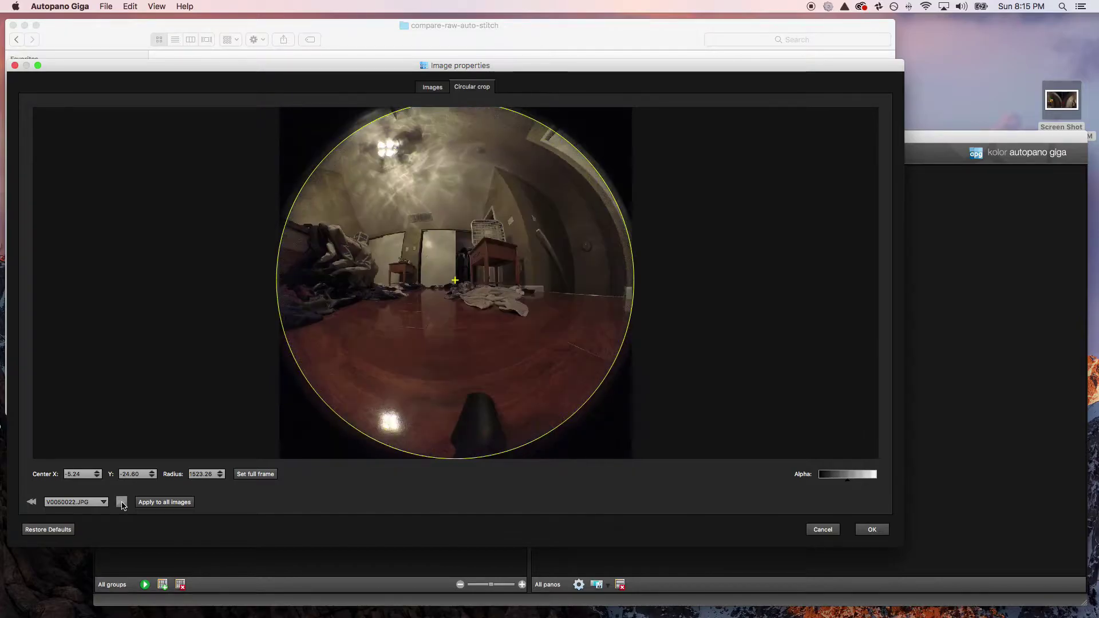
click(121, 503)
click(121, 502)
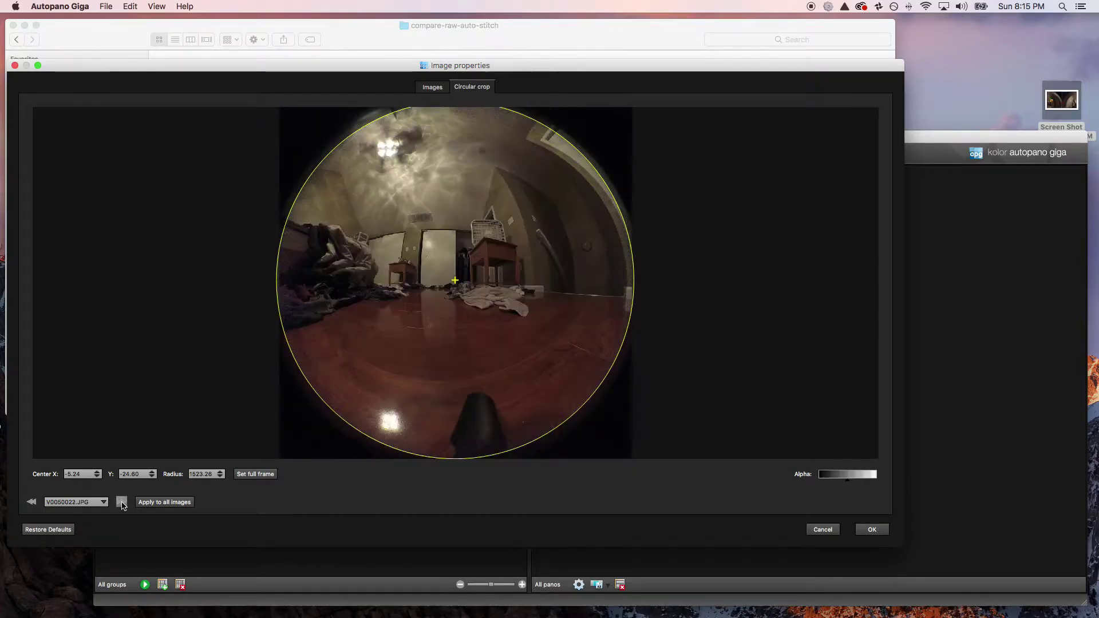
click(122, 502)
click(121, 502)
click(121, 502)
click(121, 502)
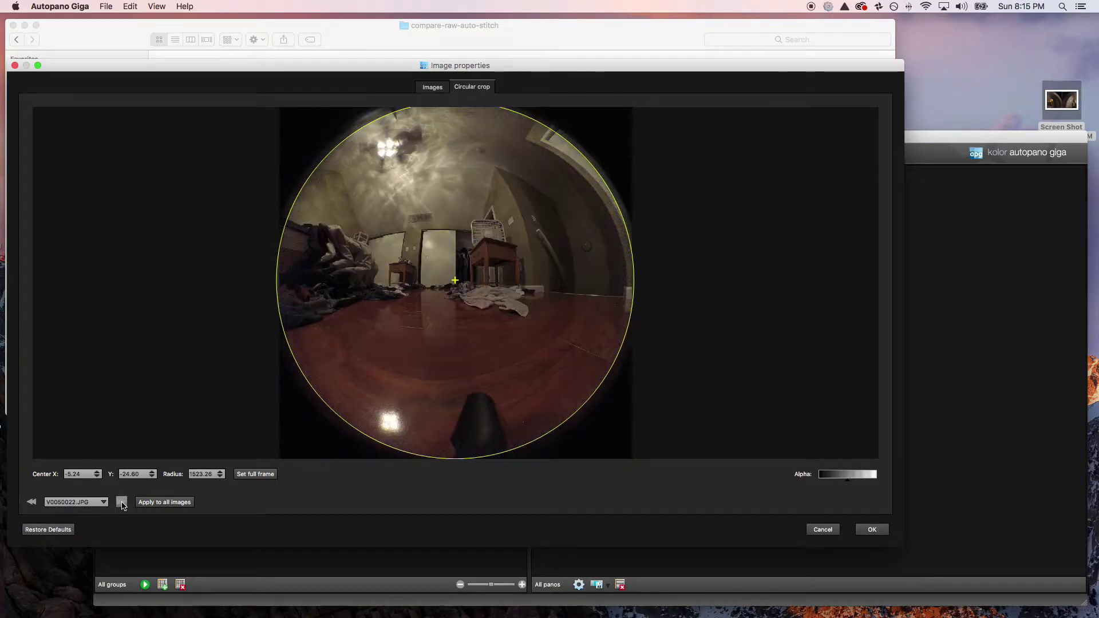
click(869, 529)
- Detect the panorama for the two-image group and open the result in the control point editor
click(120, 177)
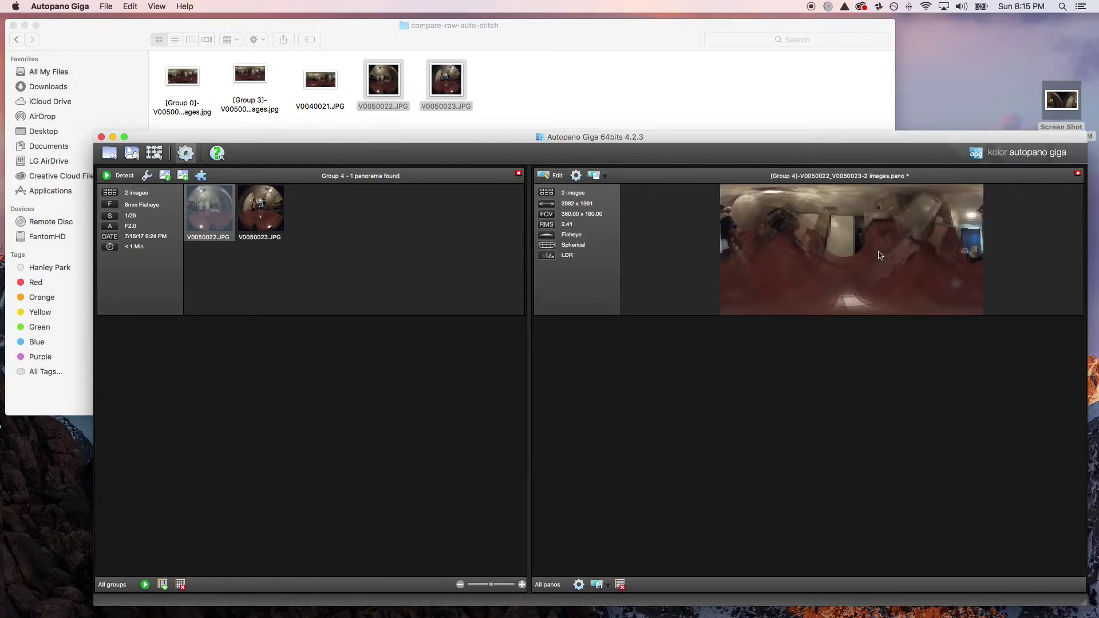
double_click(880, 255)
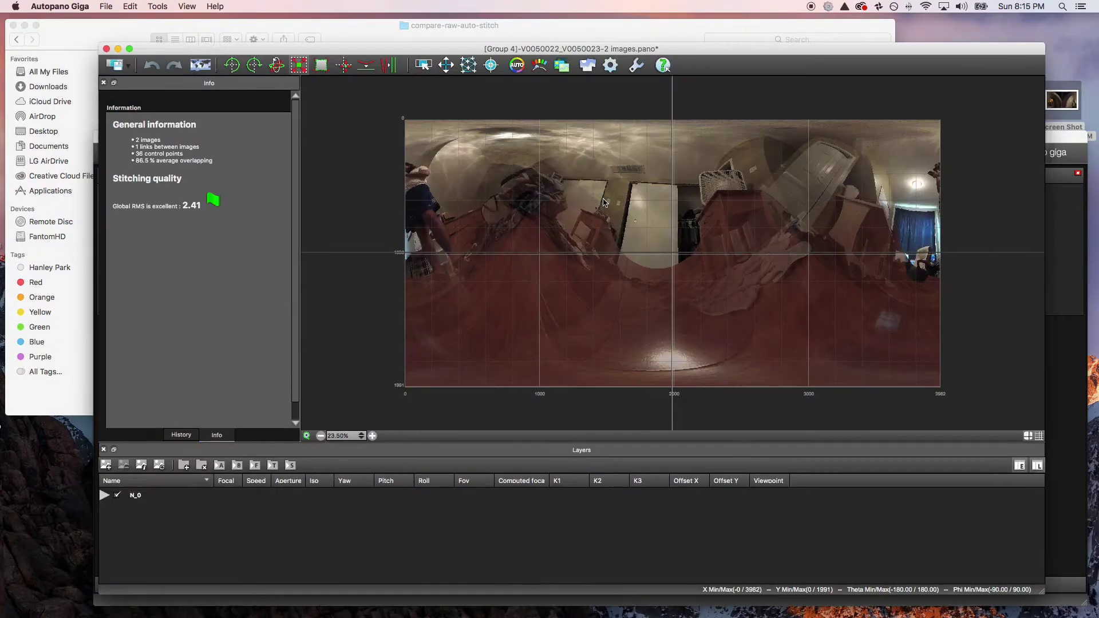
click(468, 65)
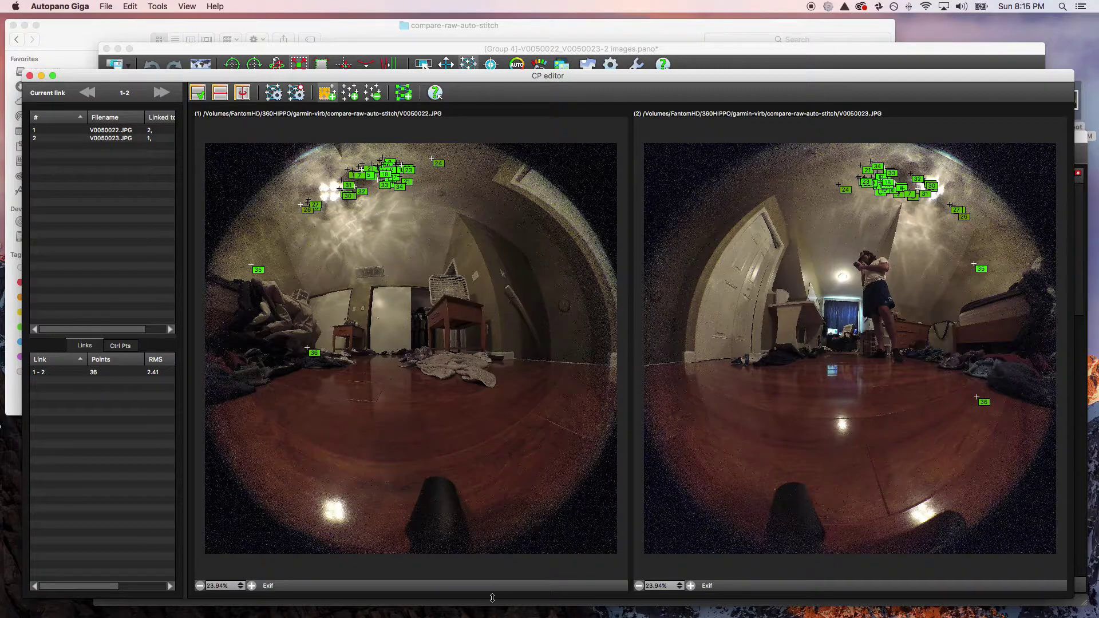
- Add matching control points around the white baseboard corner and its floor reflection beside the door in both images
click(252, 586)
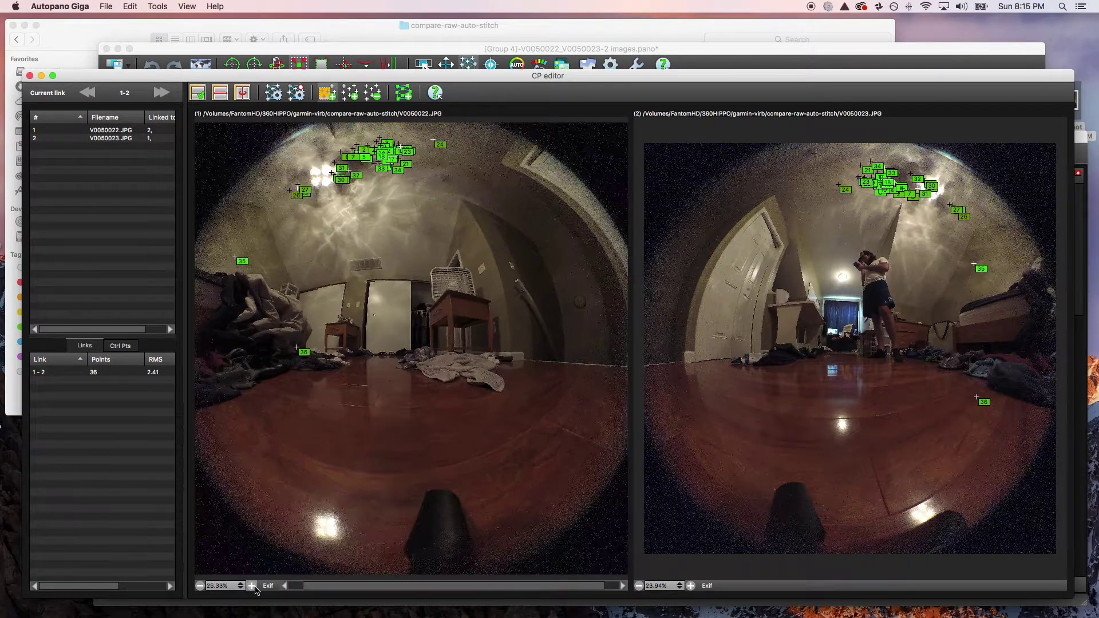
click(251, 586)
click(252, 586)
click(252, 586)
click(251, 586)
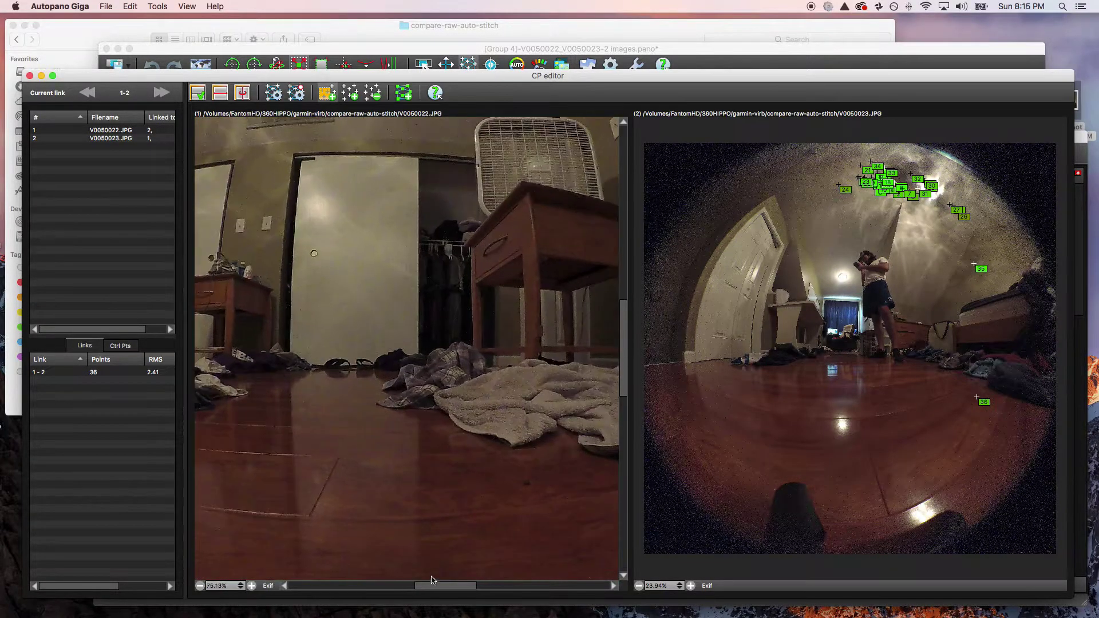
drag(435, 585, 598, 584)
click(691, 586)
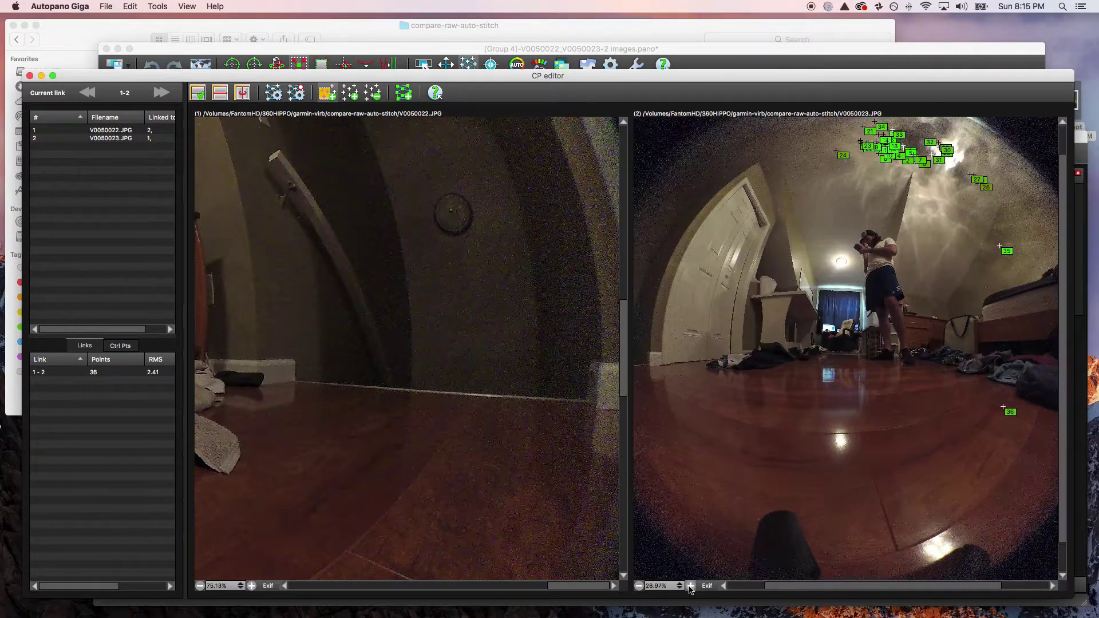
click(690, 586)
click(691, 586)
click(690, 585)
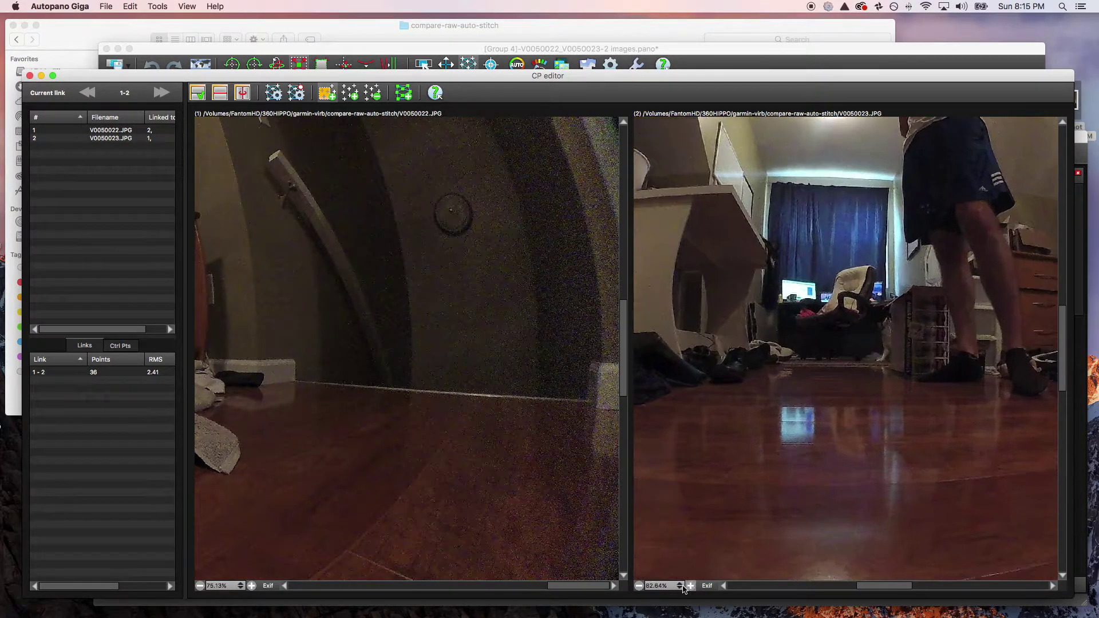
drag(884, 585, 709, 581)
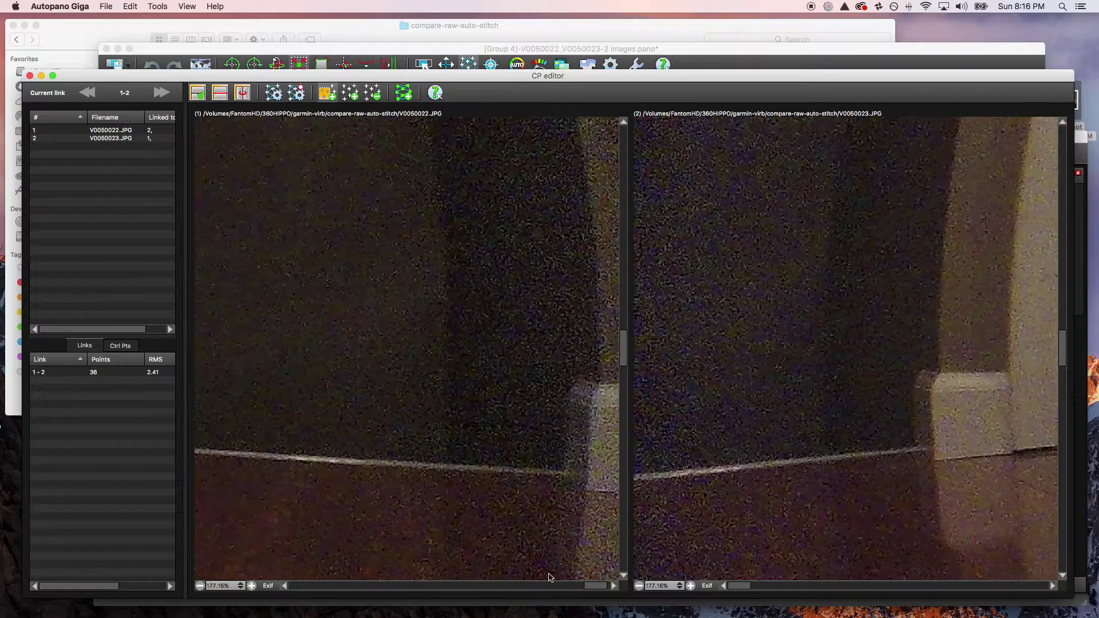
drag(595, 587, 608, 588)
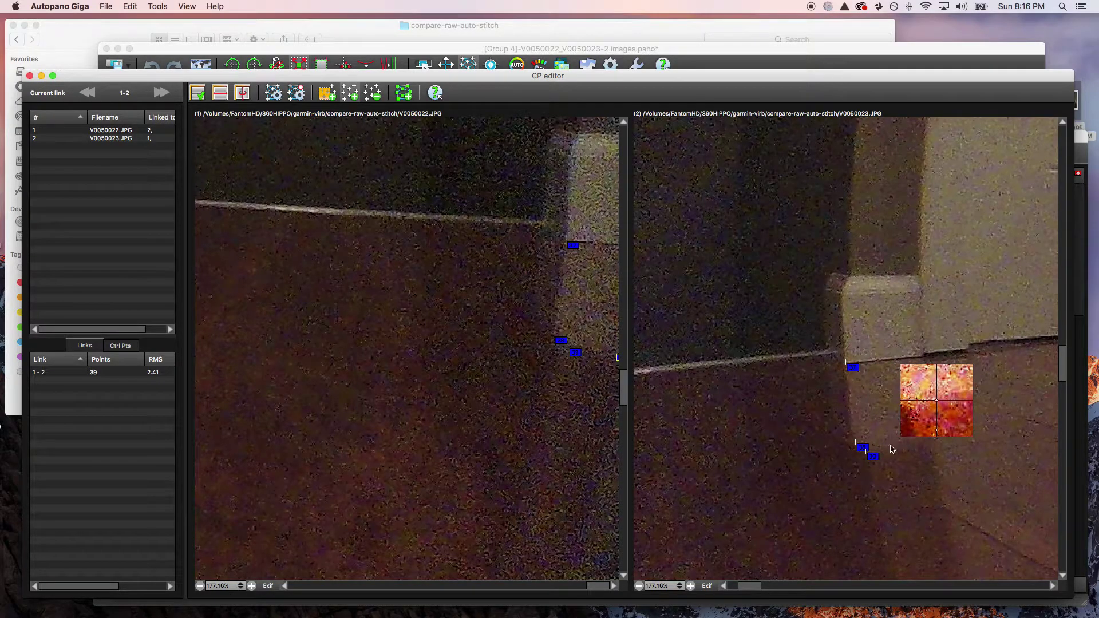
click(893, 446)
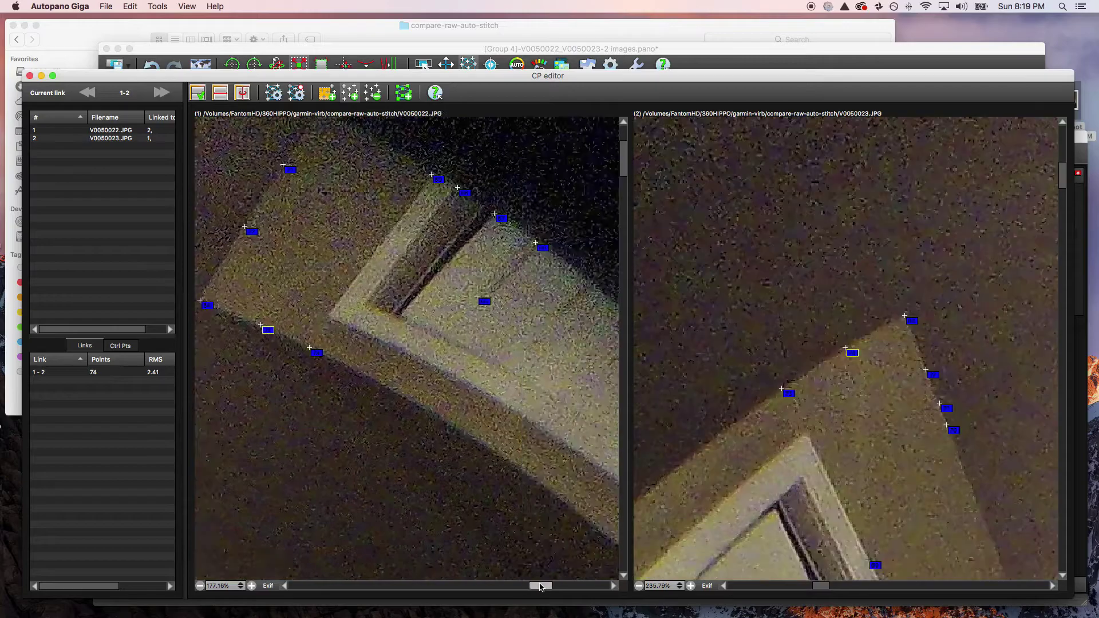
- Add matching control points on the upper corner of the door frame in both images
drag(1061, 175, 1062, 196)
click(806, 249)
click(328, 316)
click(881, 418)
click(387, 234)
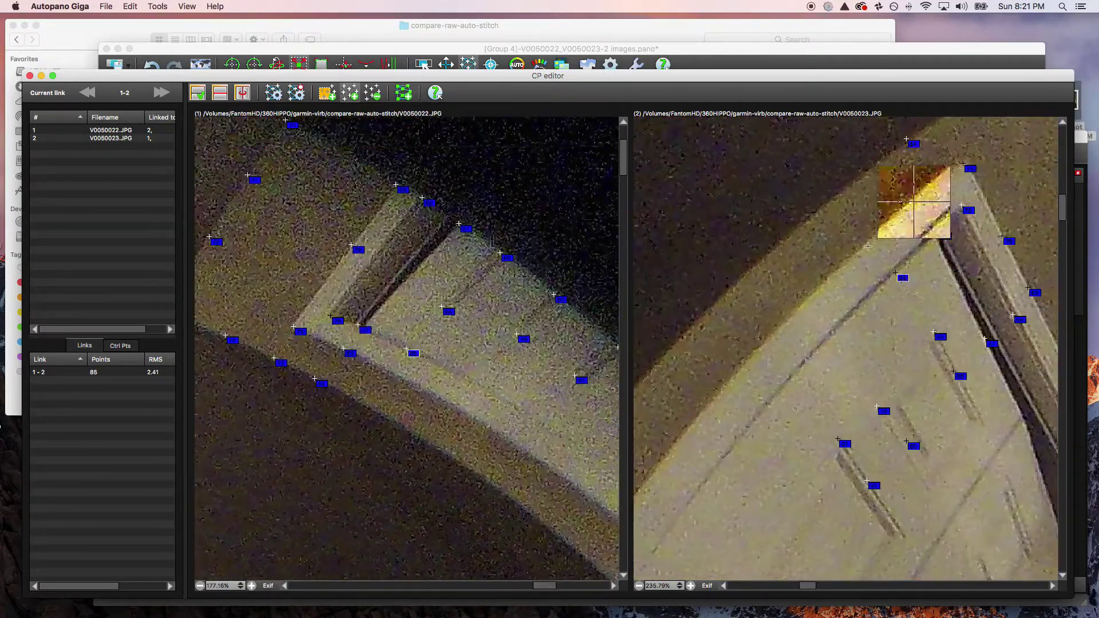
- Add further matching control points along the upper door surface and the outer edge of its frame in both images
click(353, 399)
click(877, 143)
click(353, 230)
click(881, 313)
click(336, 254)
click(861, 277)
click(399, 290)
click(820, 321)
click(361, 318)
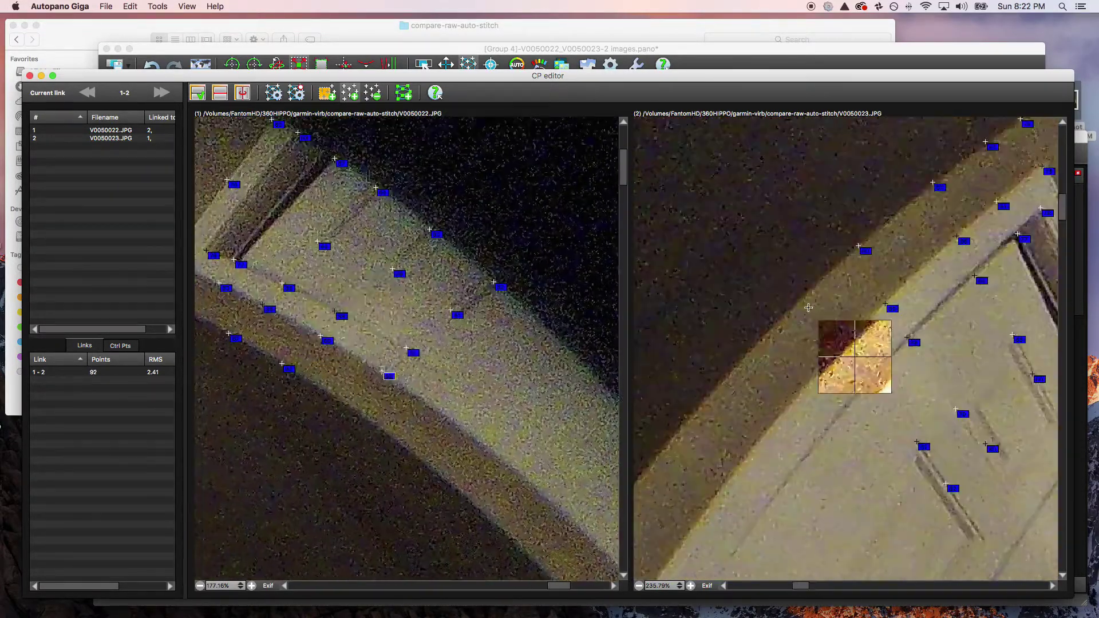
click(809, 309)
- Optimize the panorama with the added control points and review their distribution across both full fisheye images
click(200, 585)
click(638, 586)
drag(1061, 171, 1062, 238)
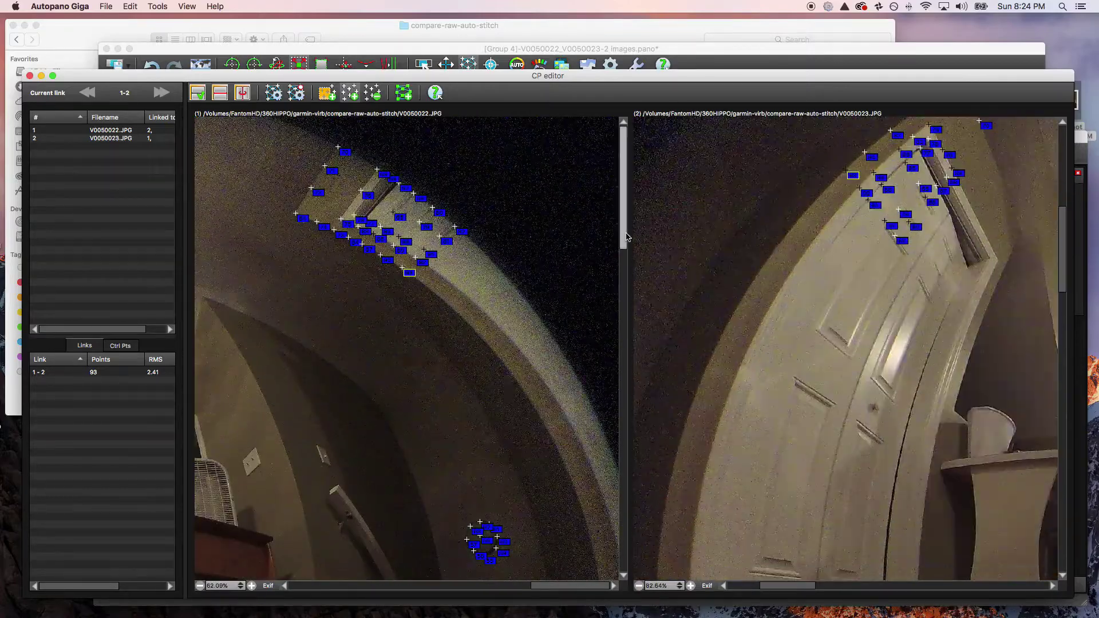
drag(623, 237, 624, 343)
drag(788, 585, 755, 585)
click(199, 586)
click(638, 585)
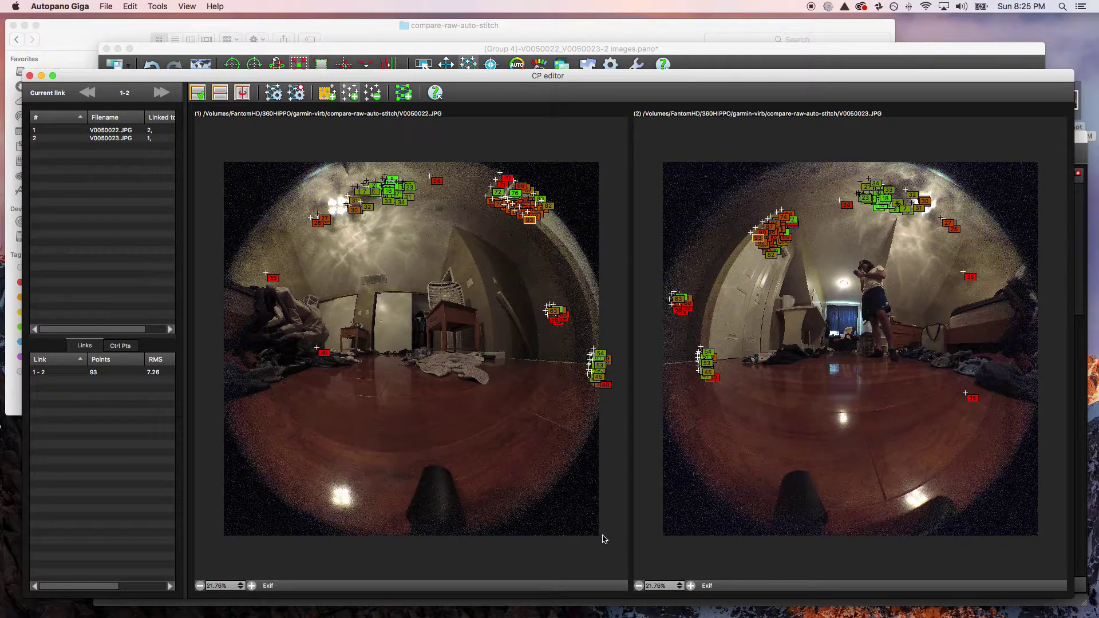
- Add four matching control points along the line between dark wall and floor, away from the door corner, in both images
click(691, 585)
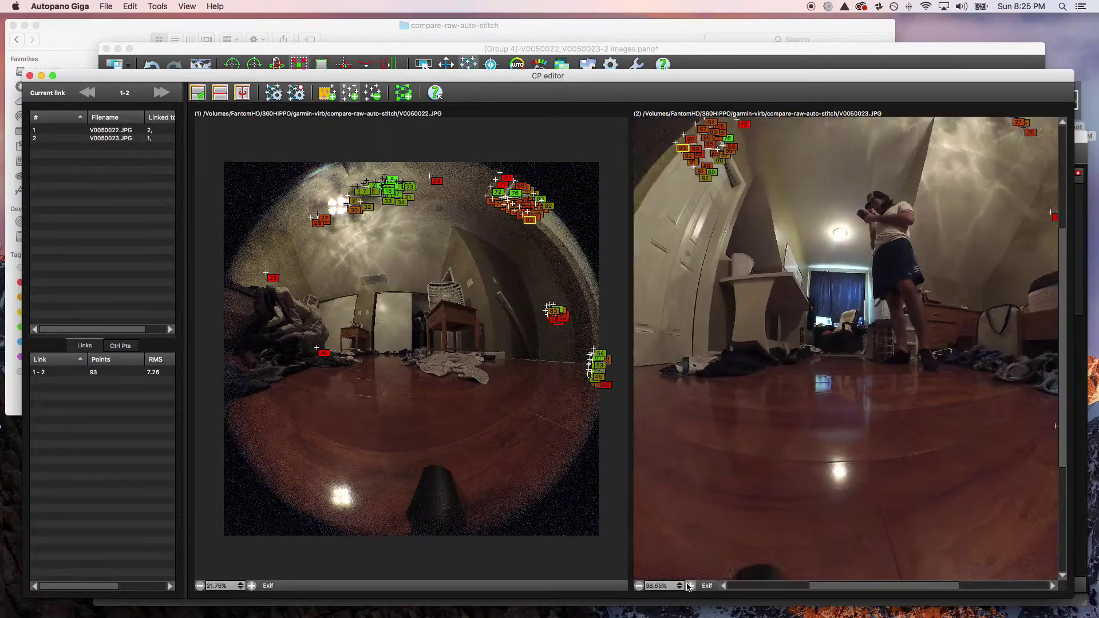
click(691, 586)
click(691, 586)
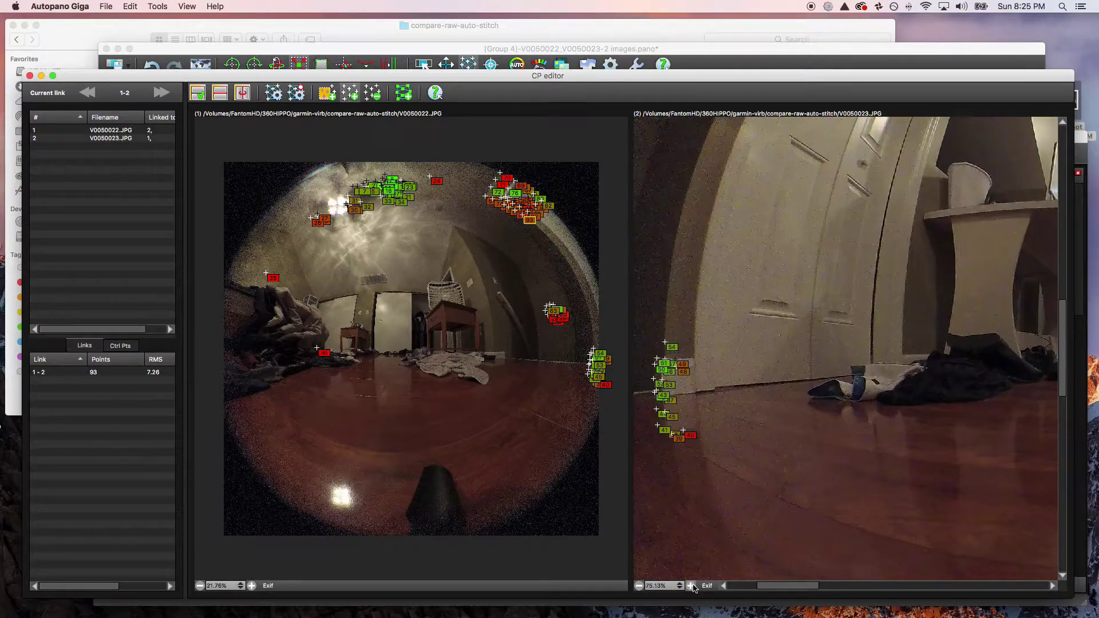
click(691, 585)
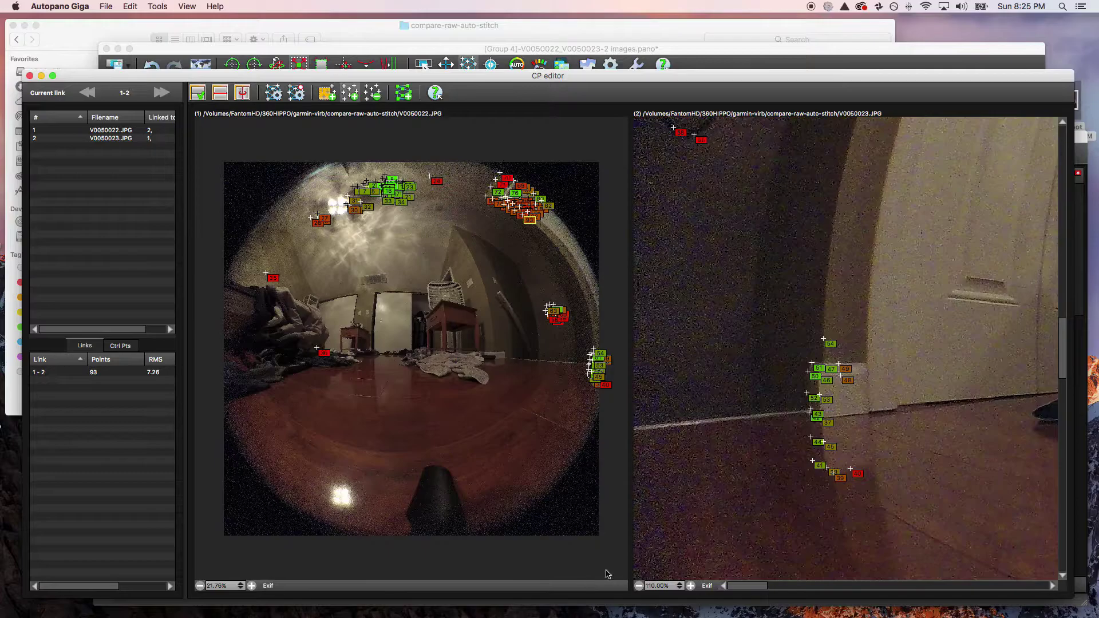
click(252, 586)
click(252, 585)
click(252, 586)
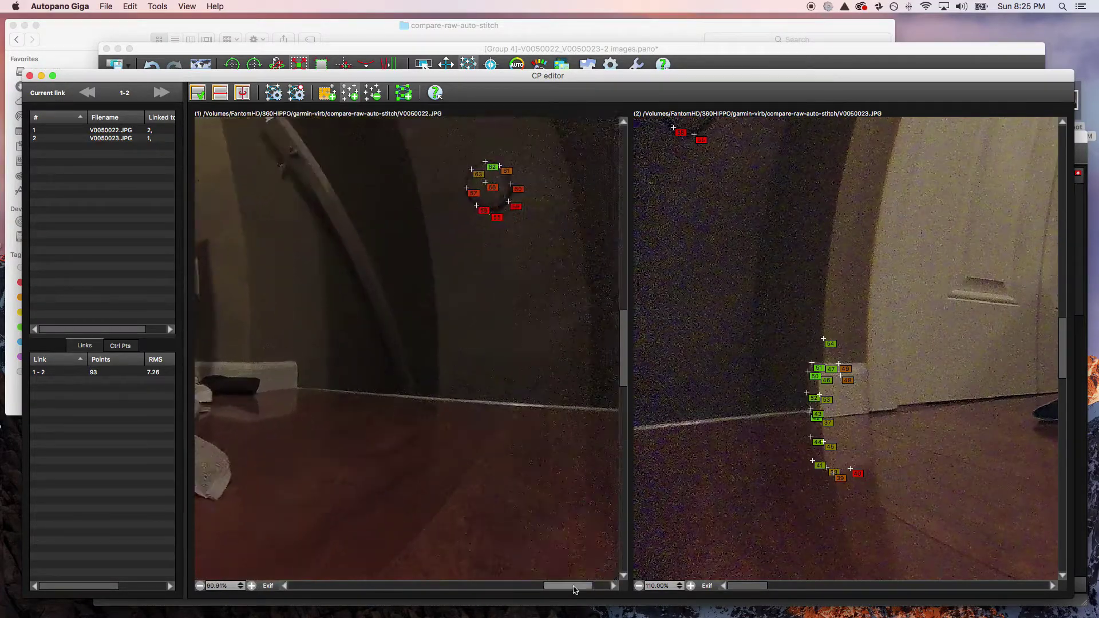
click(251, 585)
click(251, 585)
click(701, 423)
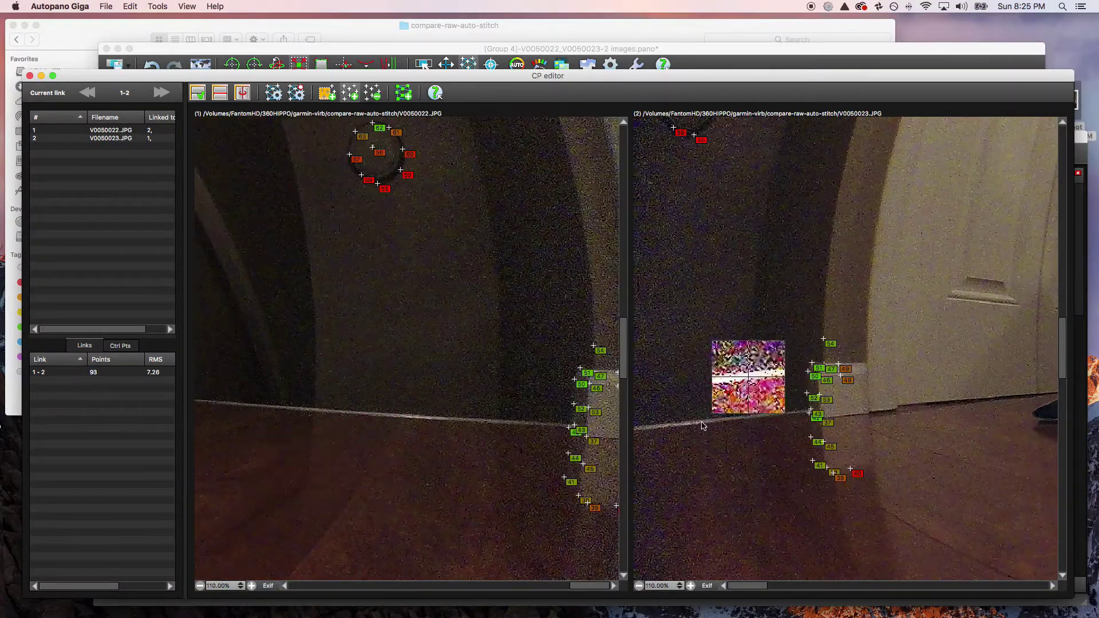
click(448, 419)
click(637, 352)
click(377, 413)
click(400, 415)
click(663, 346)
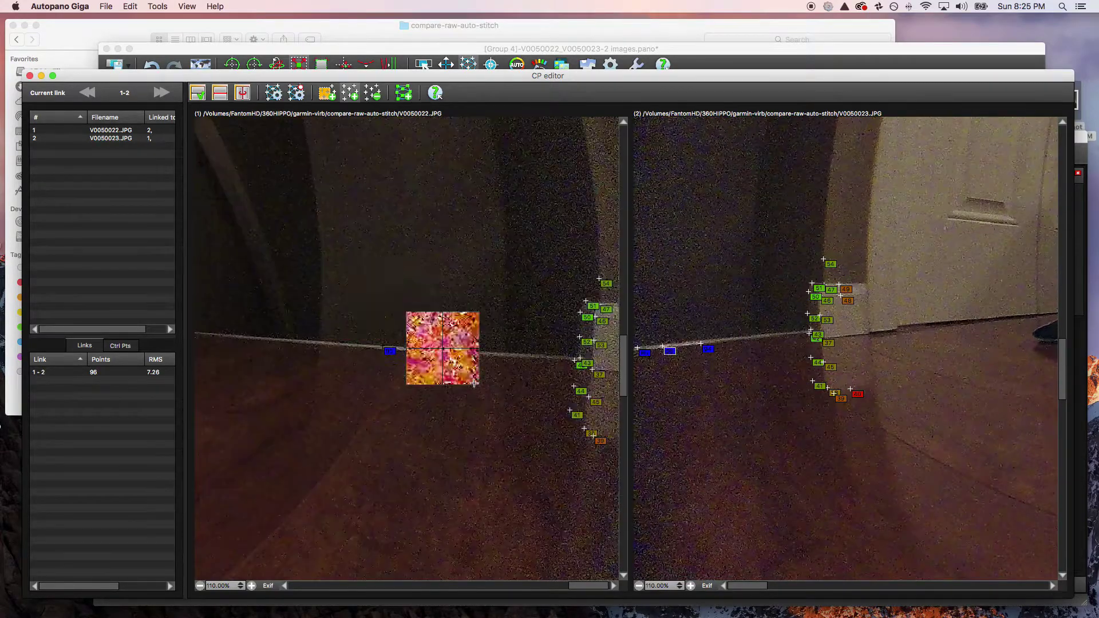
click(430, 352)
click(685, 345)
- Add matching control points along the wall-floor line close to the white baseboard corner beside the door in both images
click(549, 353)
click(788, 334)
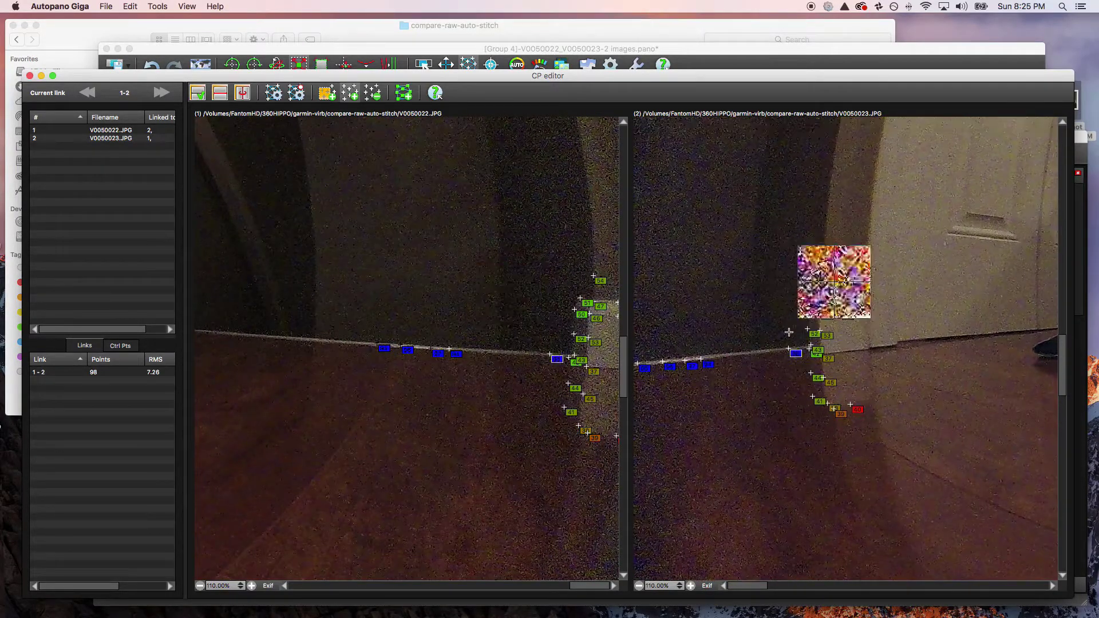
click(524, 352)
click(763, 349)
click(732, 355)
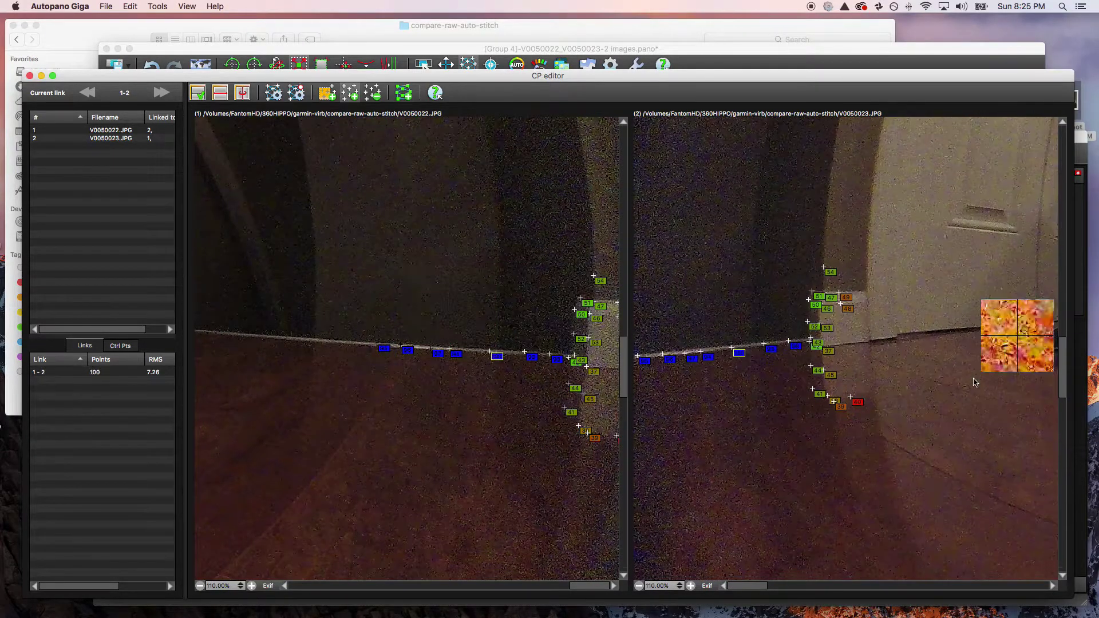
- Re-optimize the panorama with the new floor-line control points and return to the Group 4 panorama window
click(638, 585)
click(200, 586)
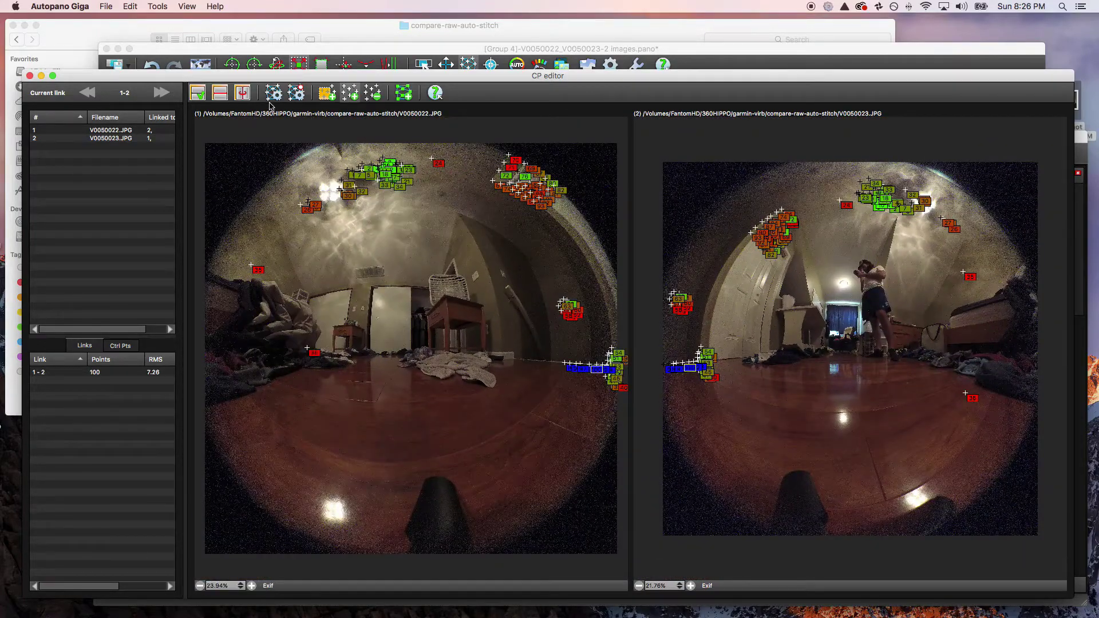
click(766, 53)
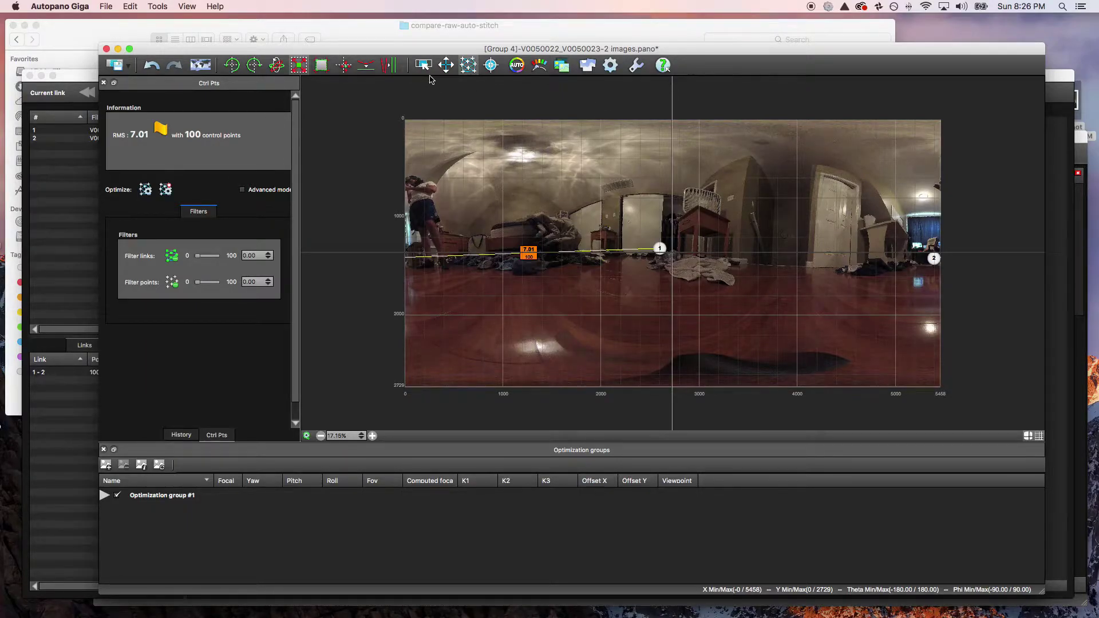
- Shift the whole panorama horizontally until the white door sits just beside the centre line, and bring up the blend settings
click(446, 65)
drag(797, 290, 679, 286)
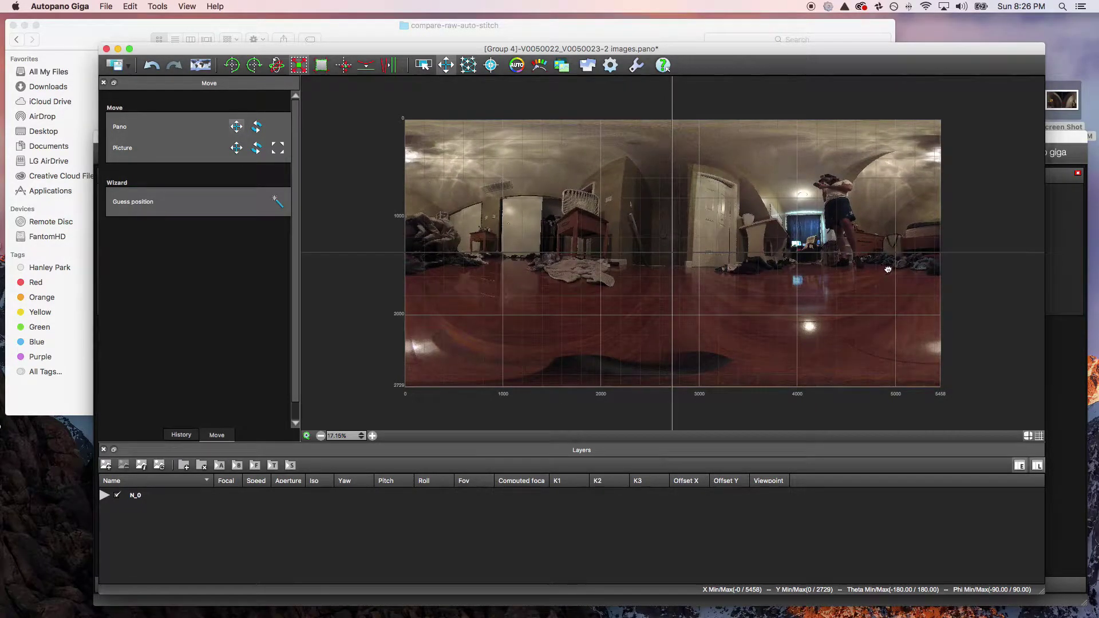
drag(887, 270, 893, 272)
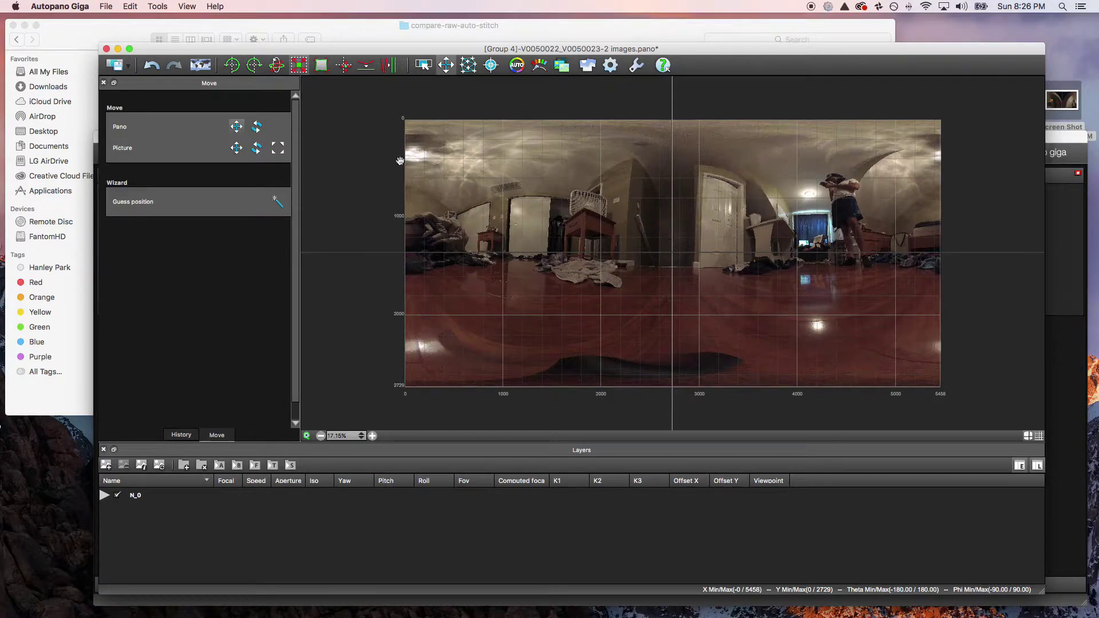
click(587, 65)
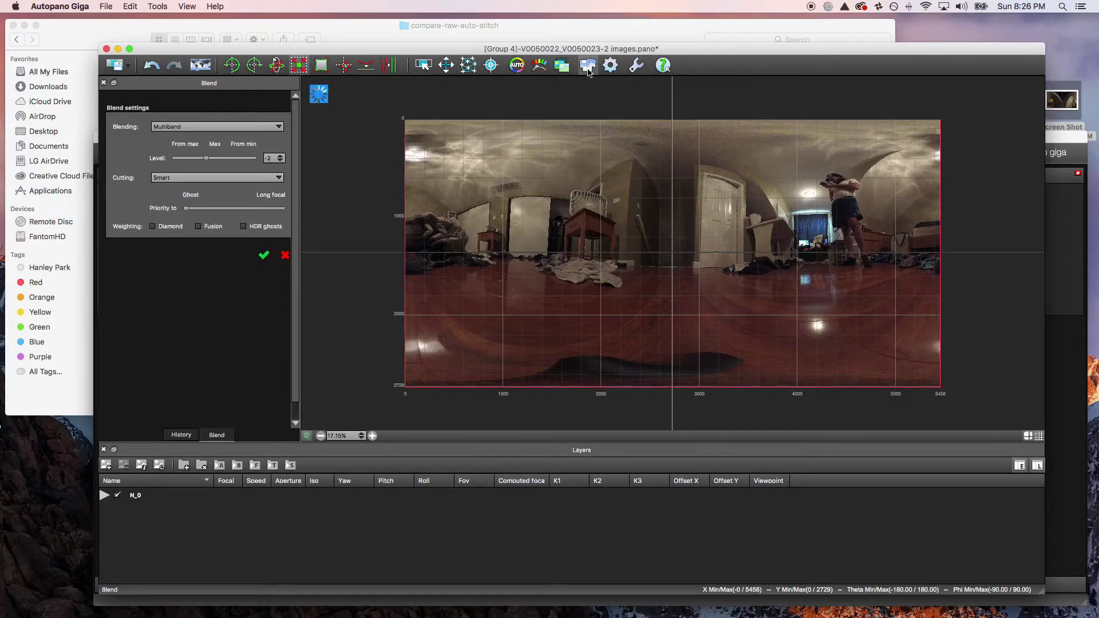
- Render the Group 4 panorama as a full-size JPG into the compare-raw-auto-stitch folder
click(1059, 142)
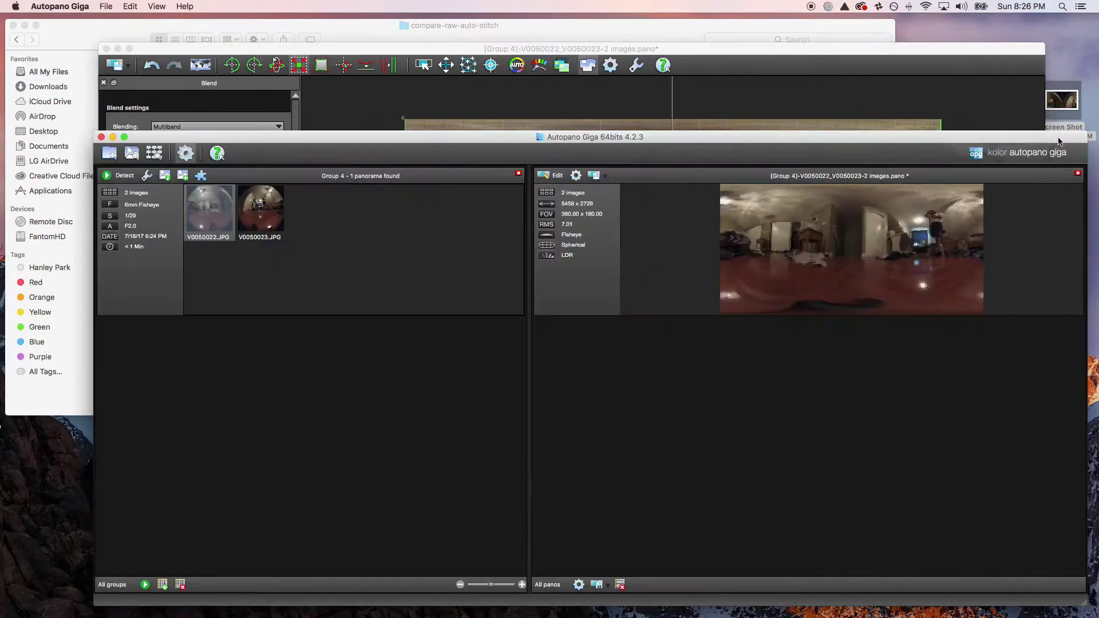
click(575, 175)
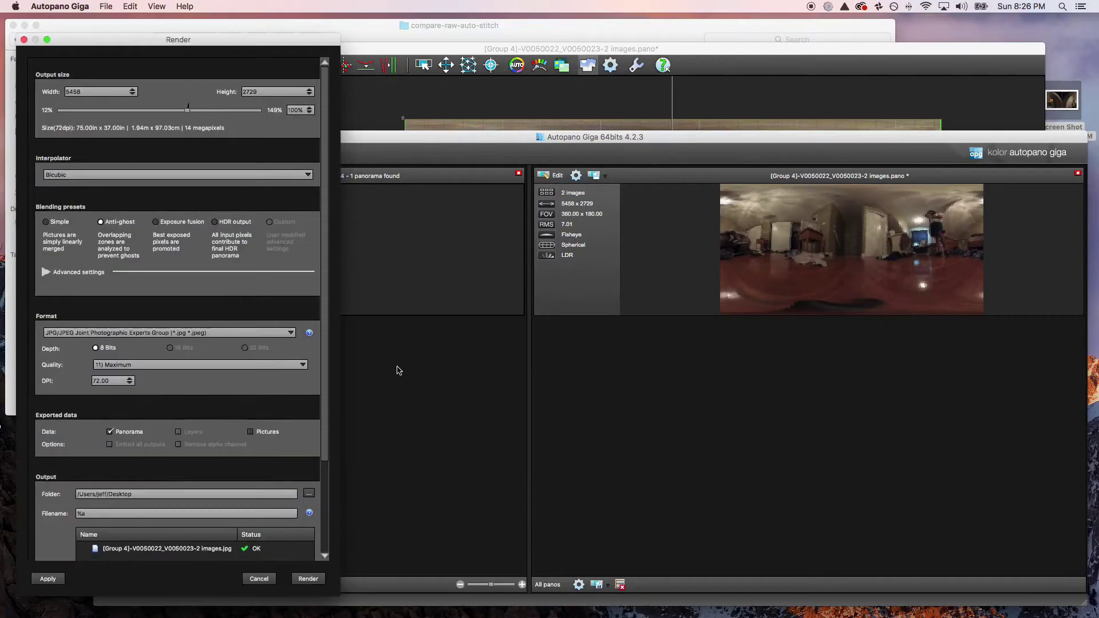
click(309, 582)
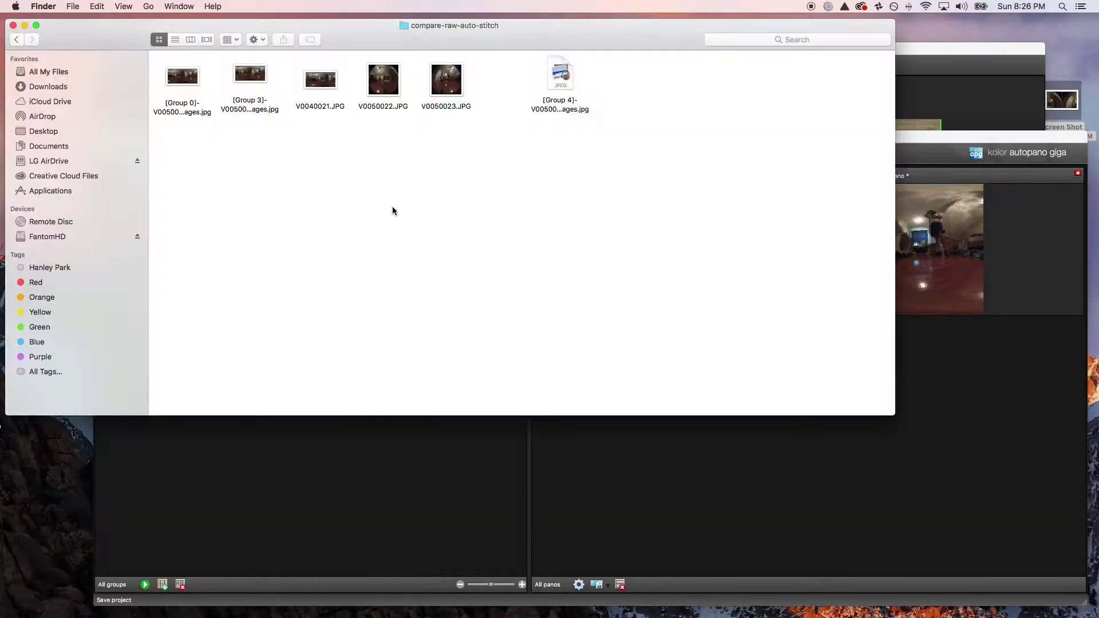
- Open the rendered Group 4 JPG from the compare-raw-auto-stitch folder in Photoshop
right_click(557, 109)
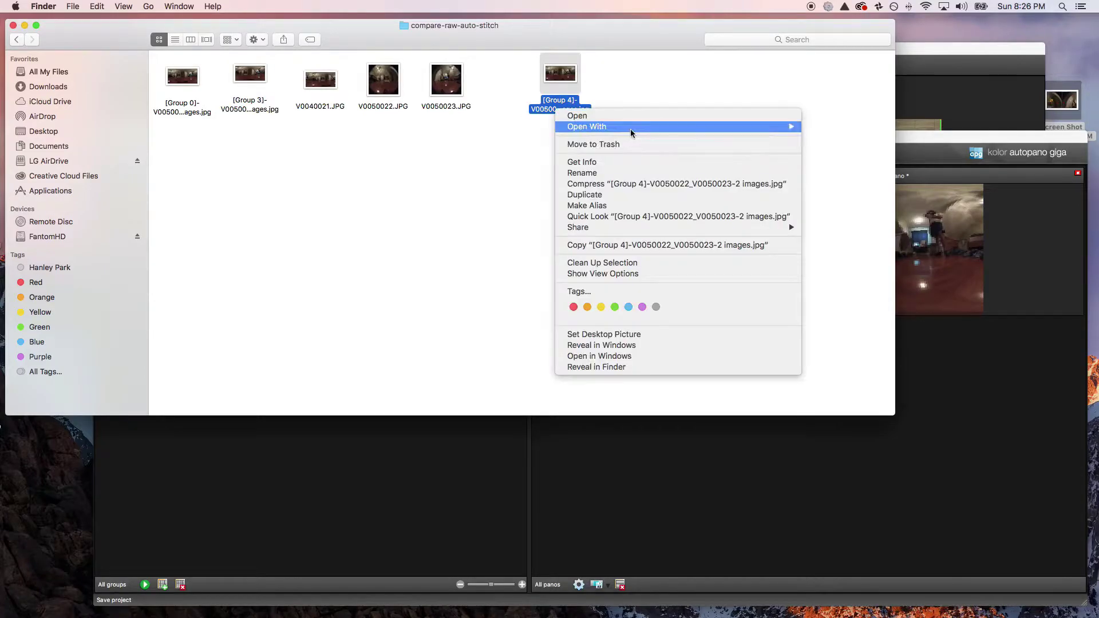
mouse_move(632, 126)
click(852, 158)
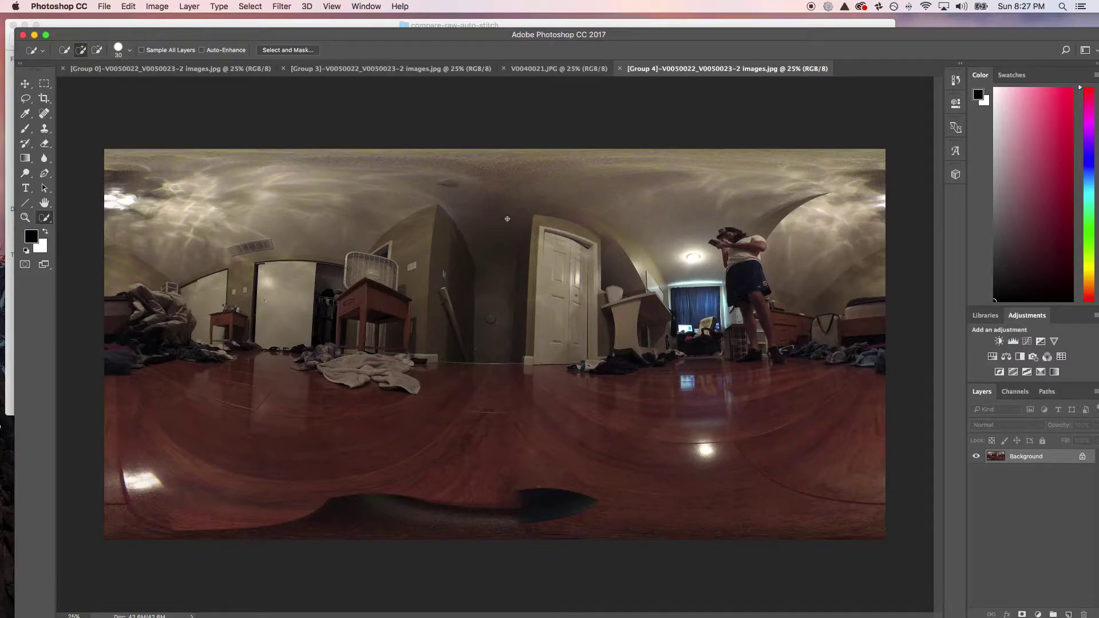
- Check the pixel dimensions of the Group 4 panorama without changing them
click(157, 6)
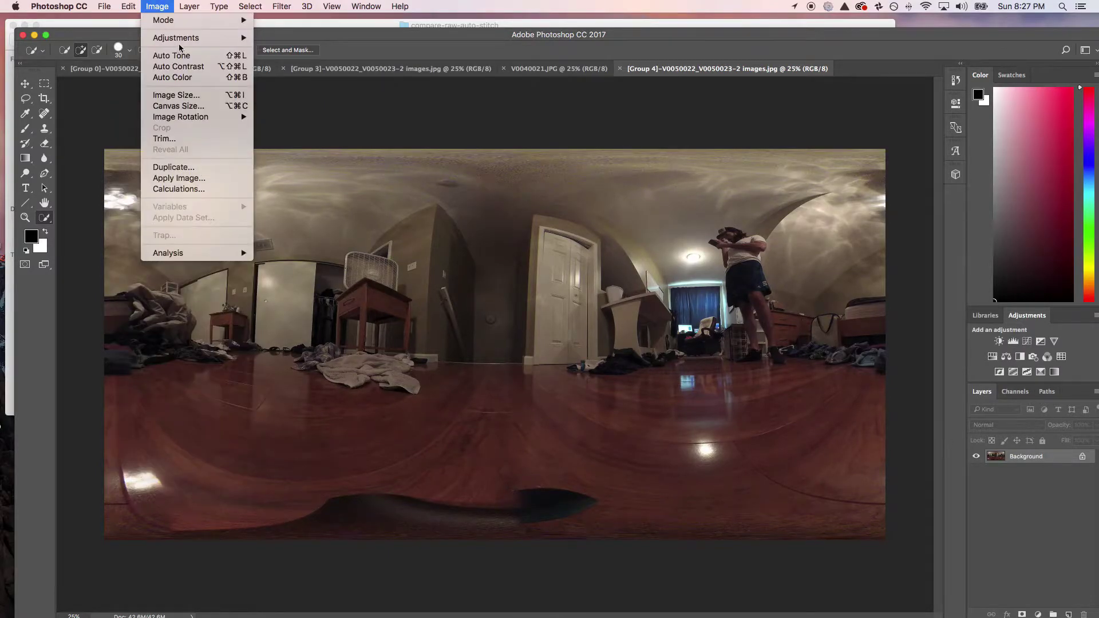
click(186, 95)
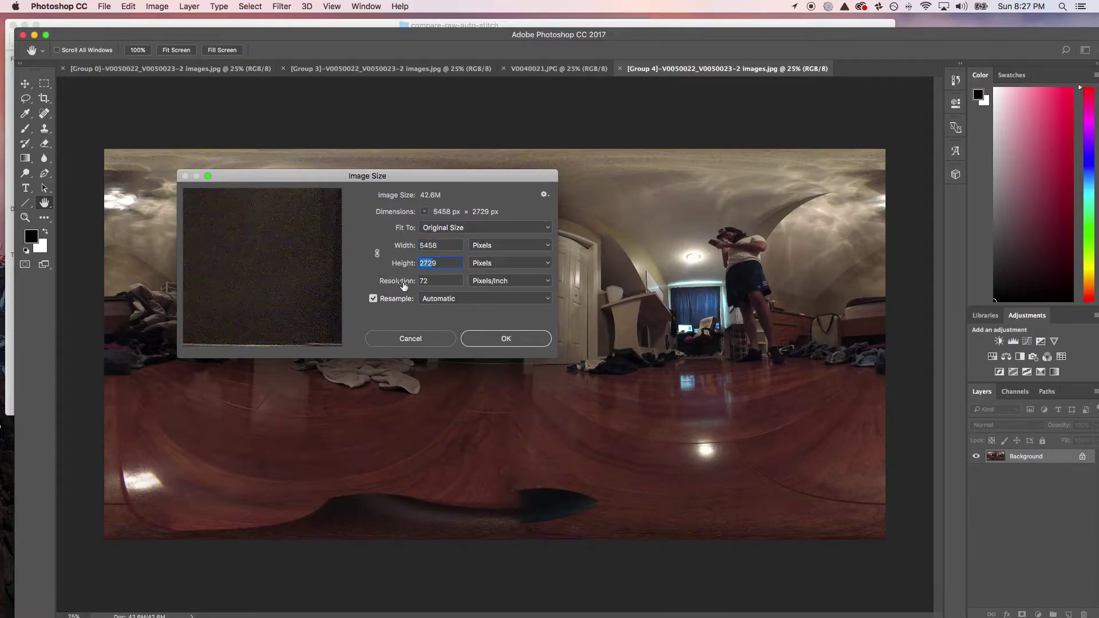
click(410, 339)
key(w)
- Move the V0040021.JPG document behind the Group 4 panorama in the document order and check its pixel dimensions
click(543, 69)
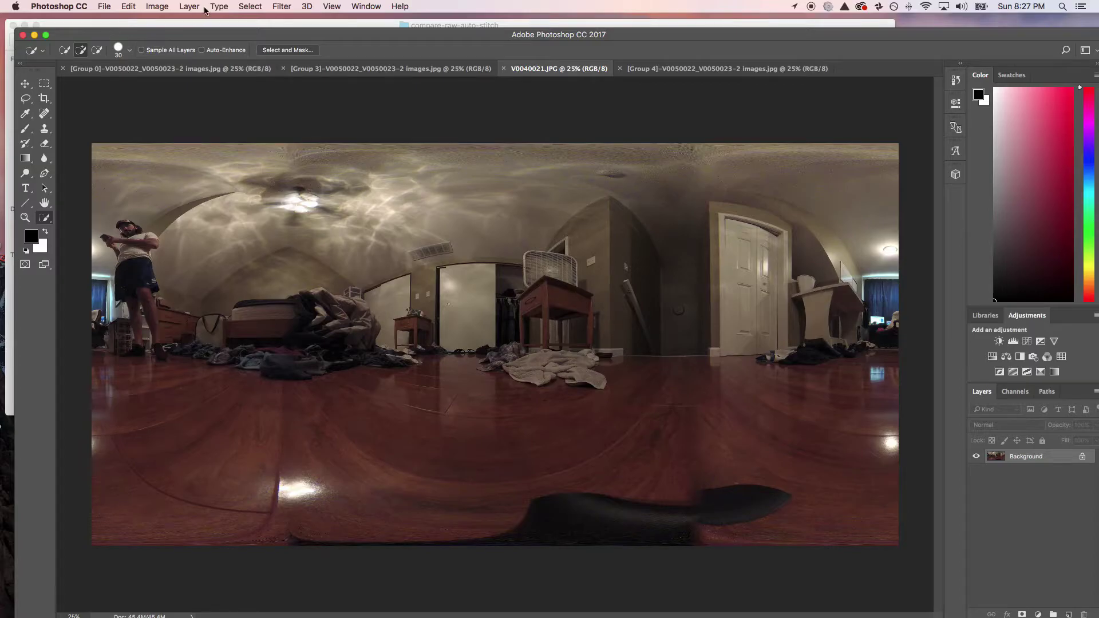
drag(534, 62, 738, 79)
click(157, 6)
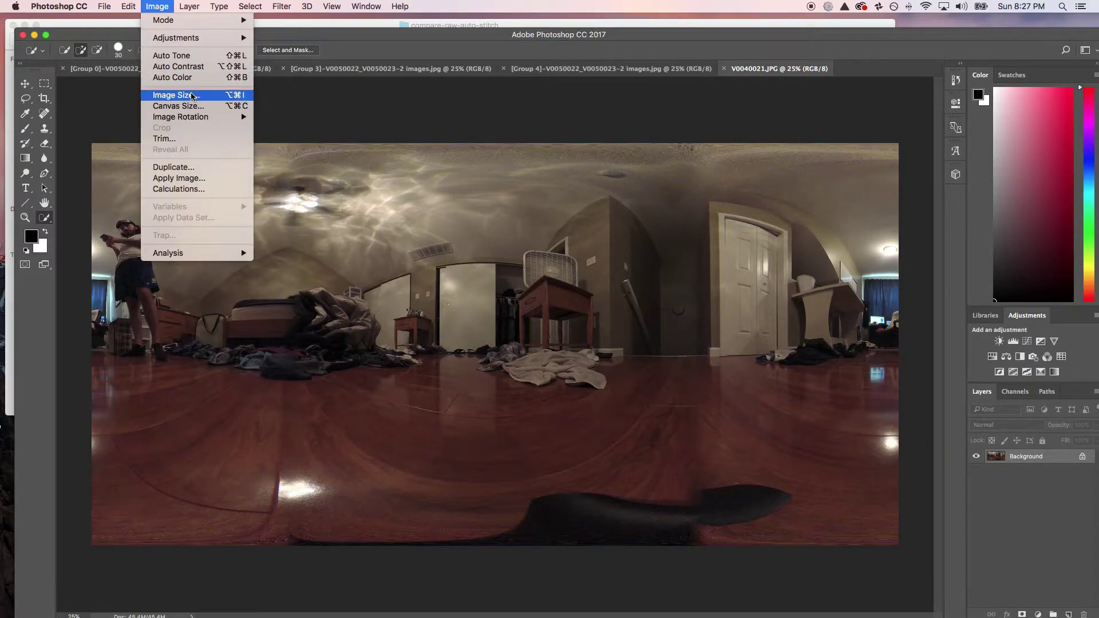
click(492, 275)
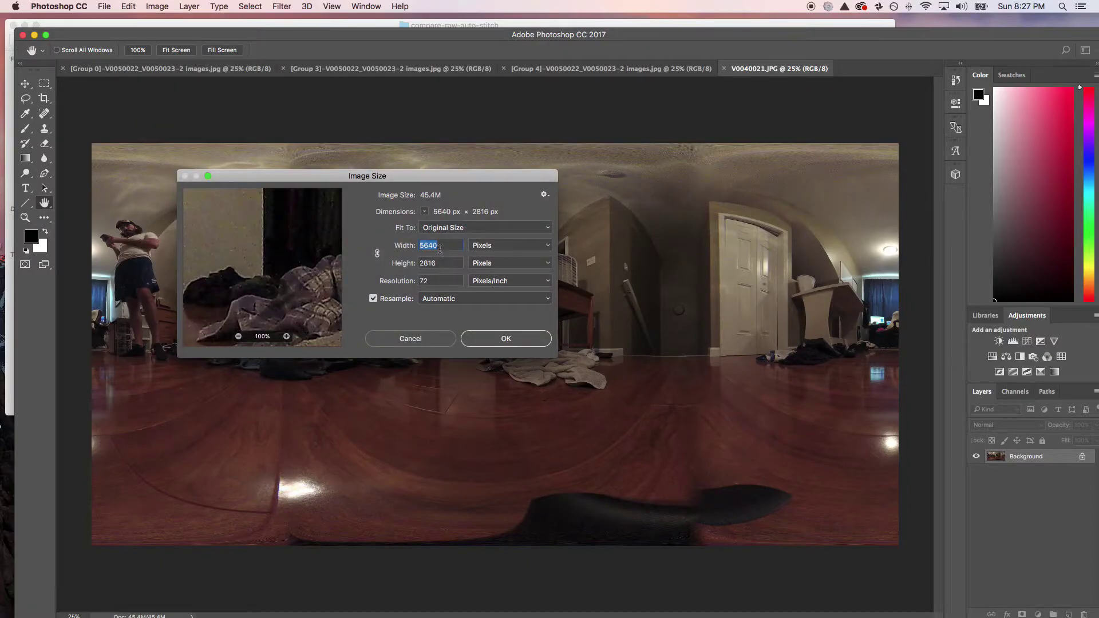
drag(428, 245, 408, 263)
double_click(424, 263)
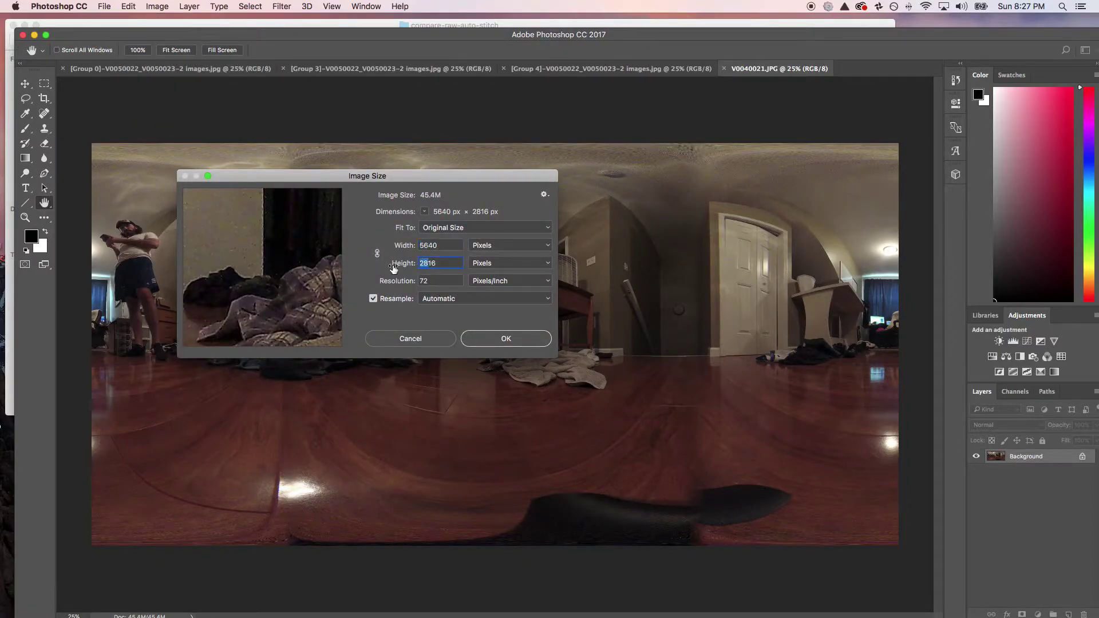
click(421, 339)
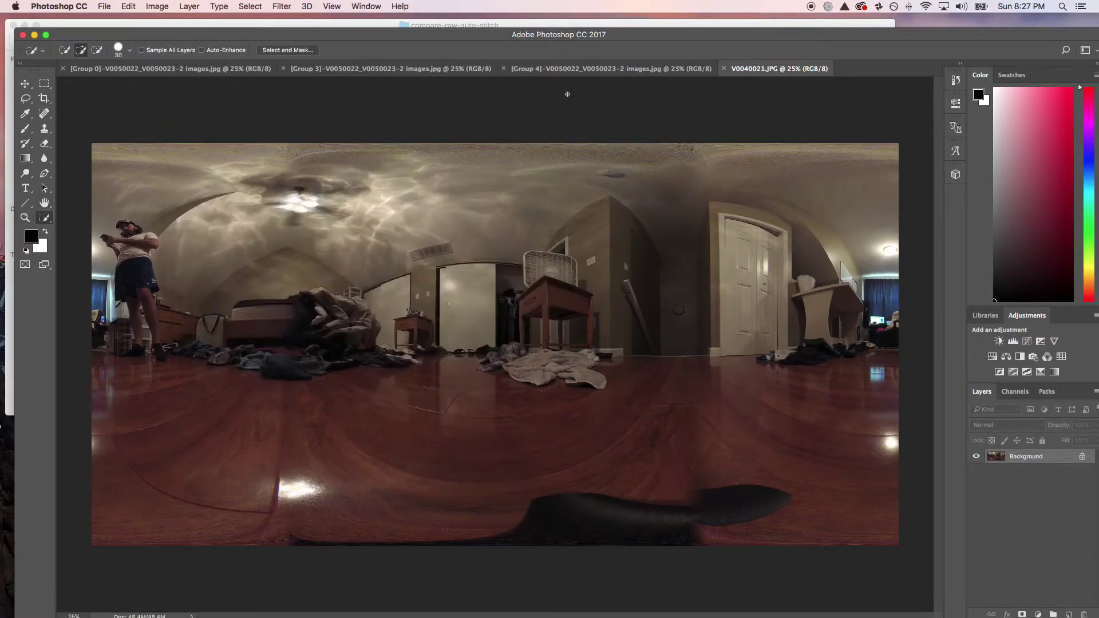
- Check the pixel dimensions of the Group 3 panorama without changing them
click(429, 70)
click(158, 6)
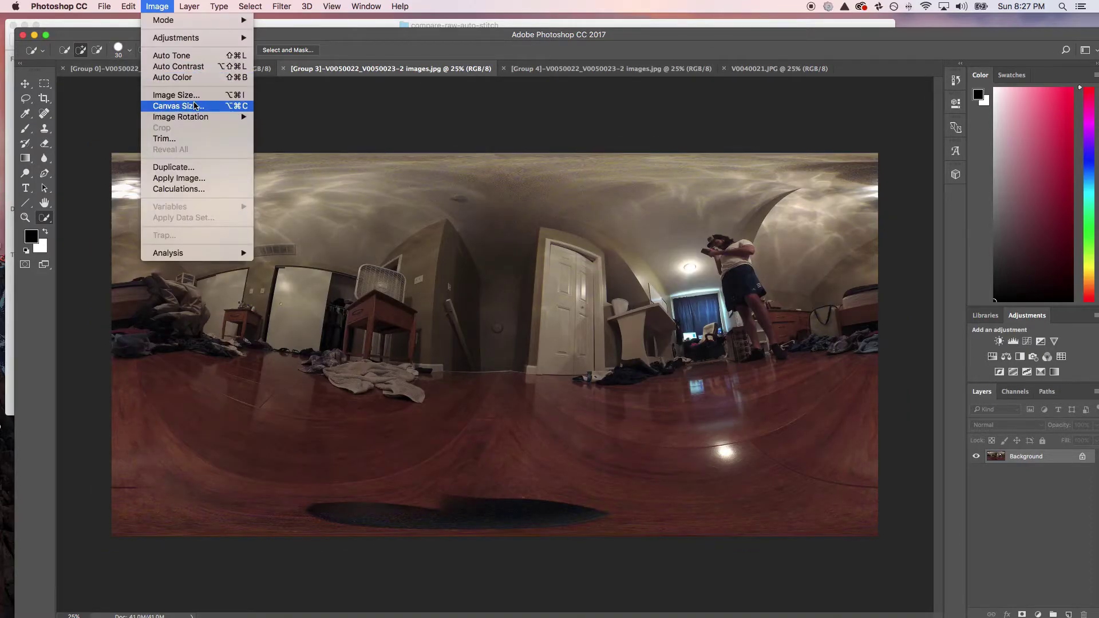
click(193, 96)
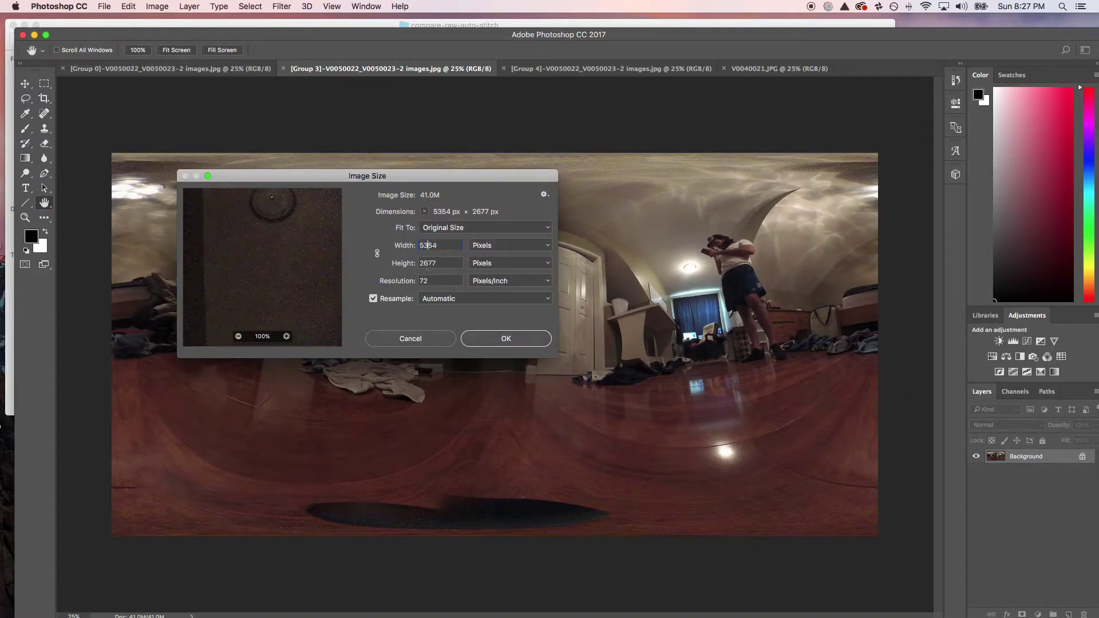
key(Tab)
click(403, 338)
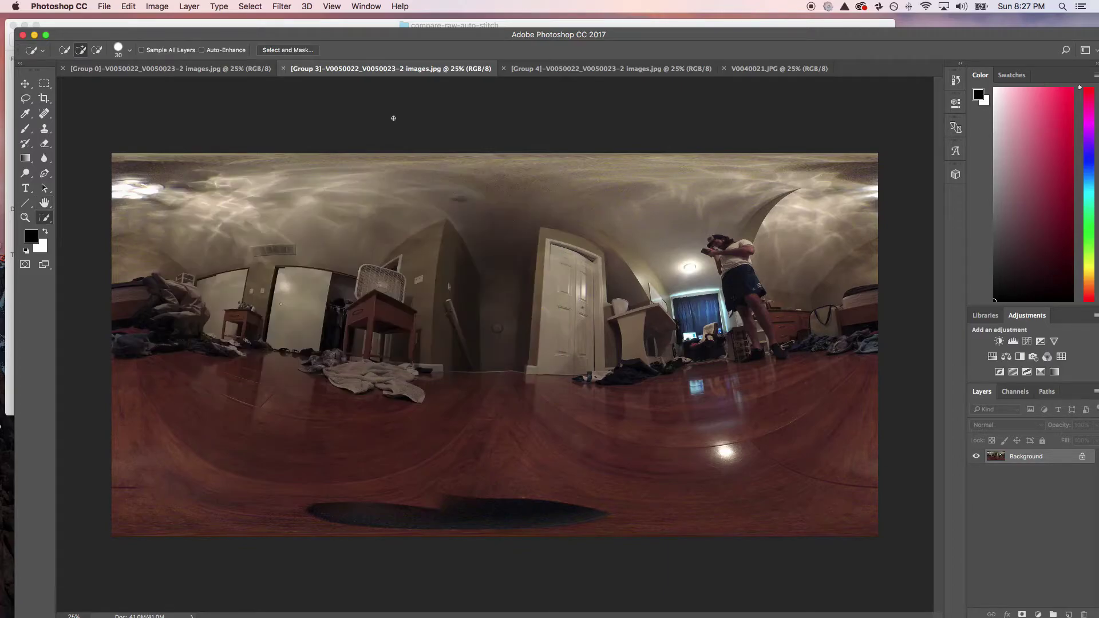
- Check the pixel dimensions of the Group 0 panorama without changing them
click(207, 70)
click(157, 6)
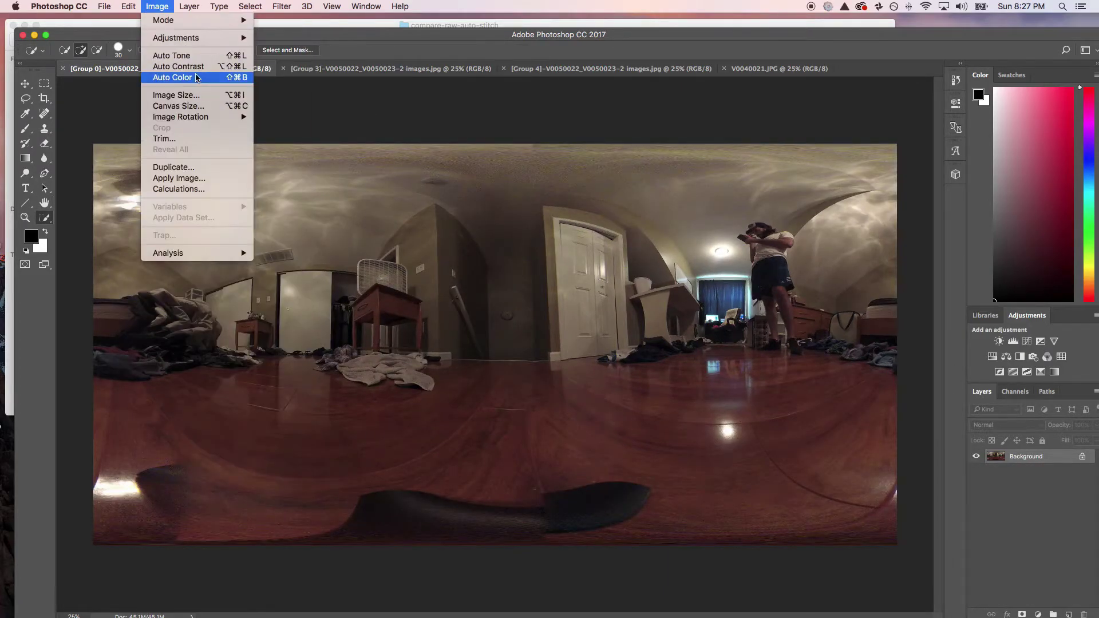
click(194, 98)
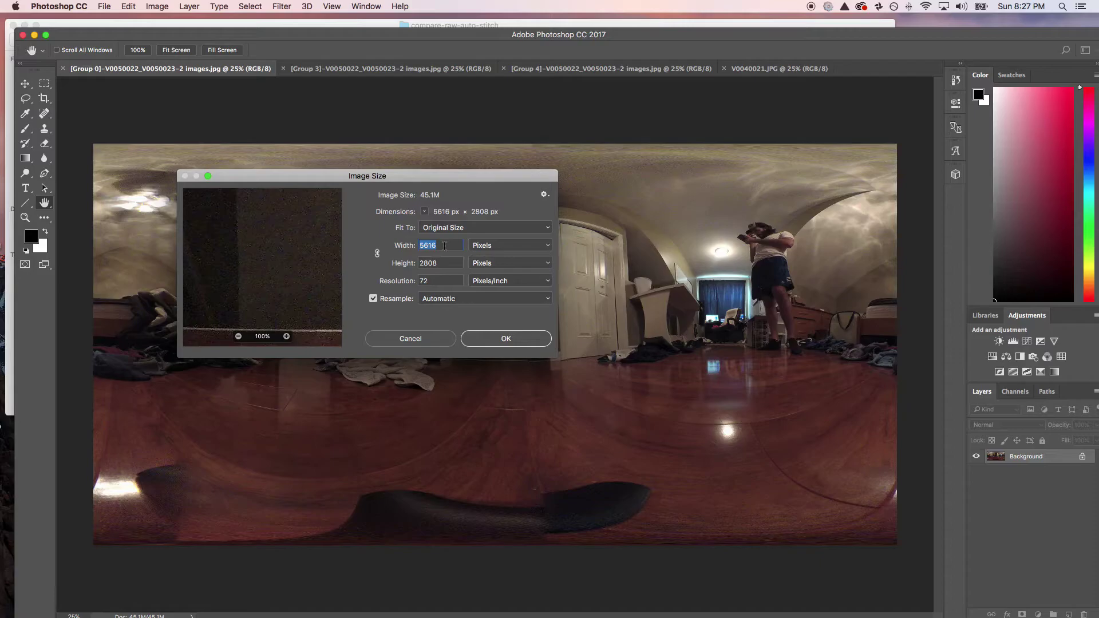
double_click(431, 245)
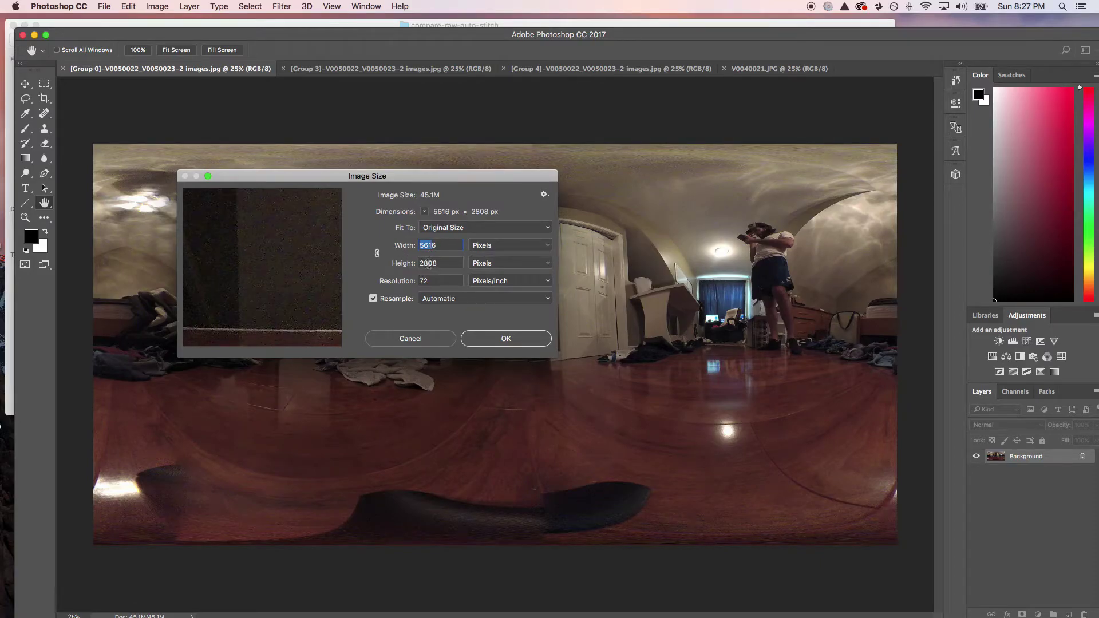
click(408, 339)
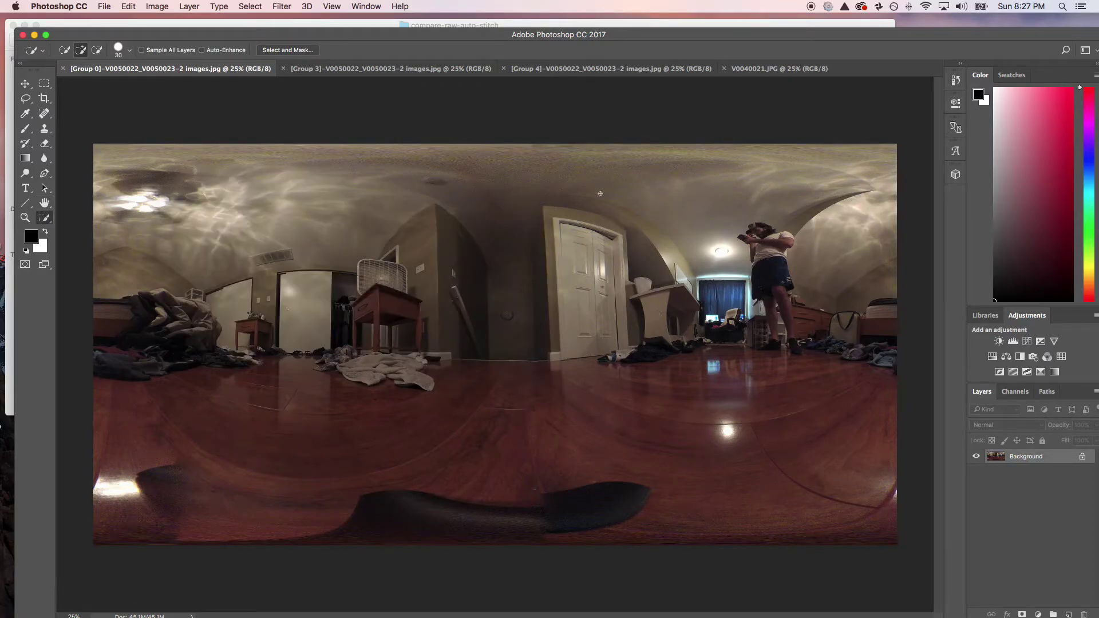
- View the Group 4 panorama and the auto-stitched V0040021.JPG in turn to compare their stitching
click(611, 69)
click(789, 68)
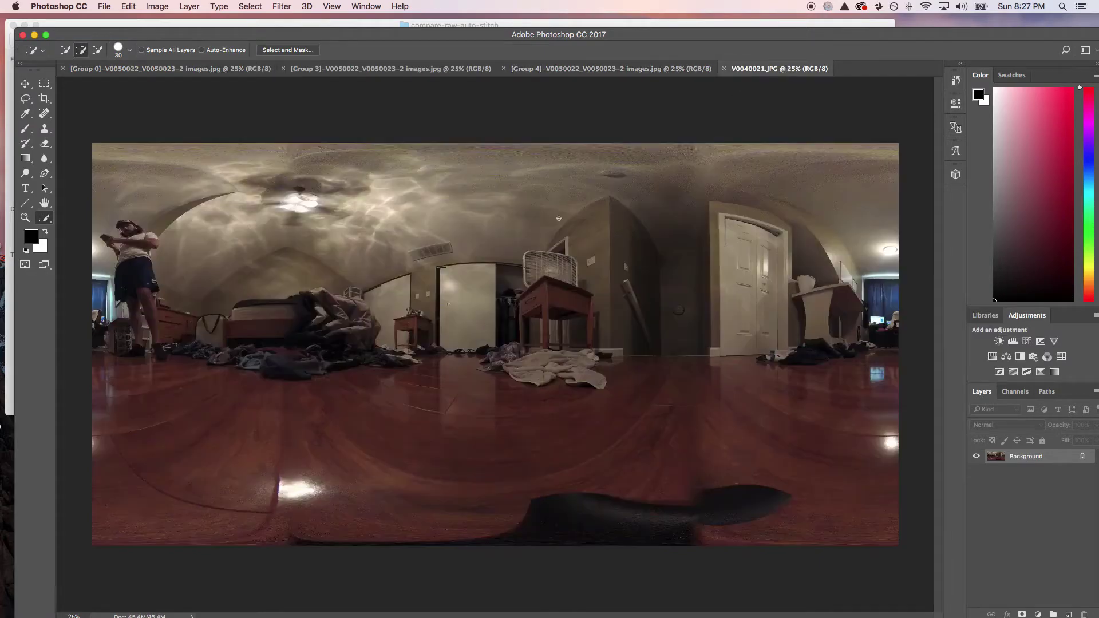
- Switch to the compare-raw-auto-stitch folder in Finder and arrange the Group 4 panorama beside V0040021.JPG, followed by V0050022.JPG and V0050023.JPG
drag(649, 28, 650, 62)
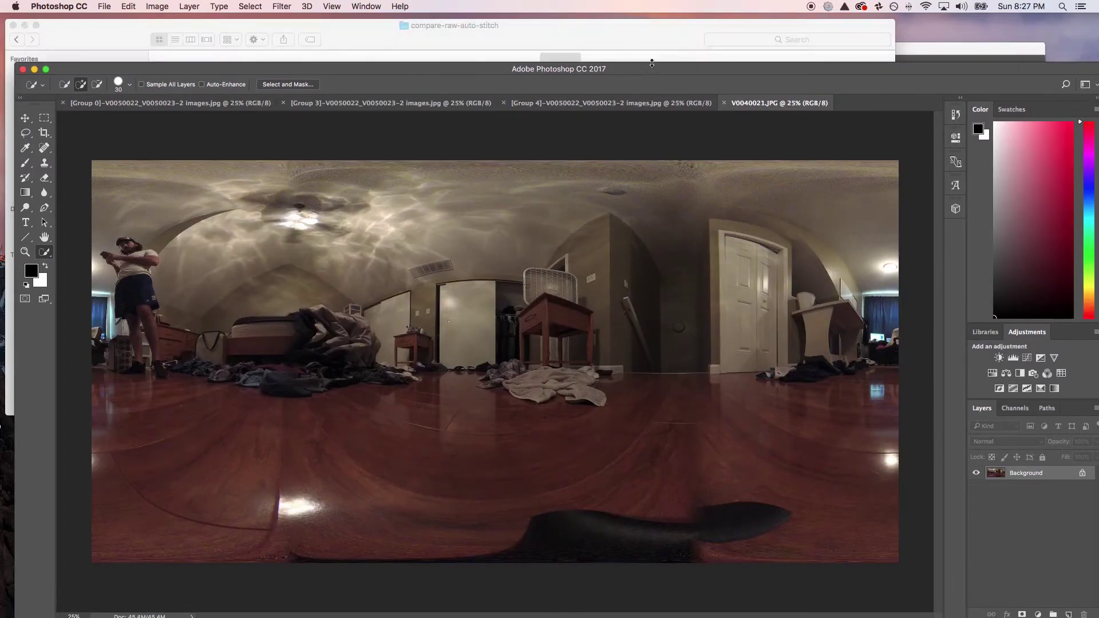
click(631, 32)
click(495, 176)
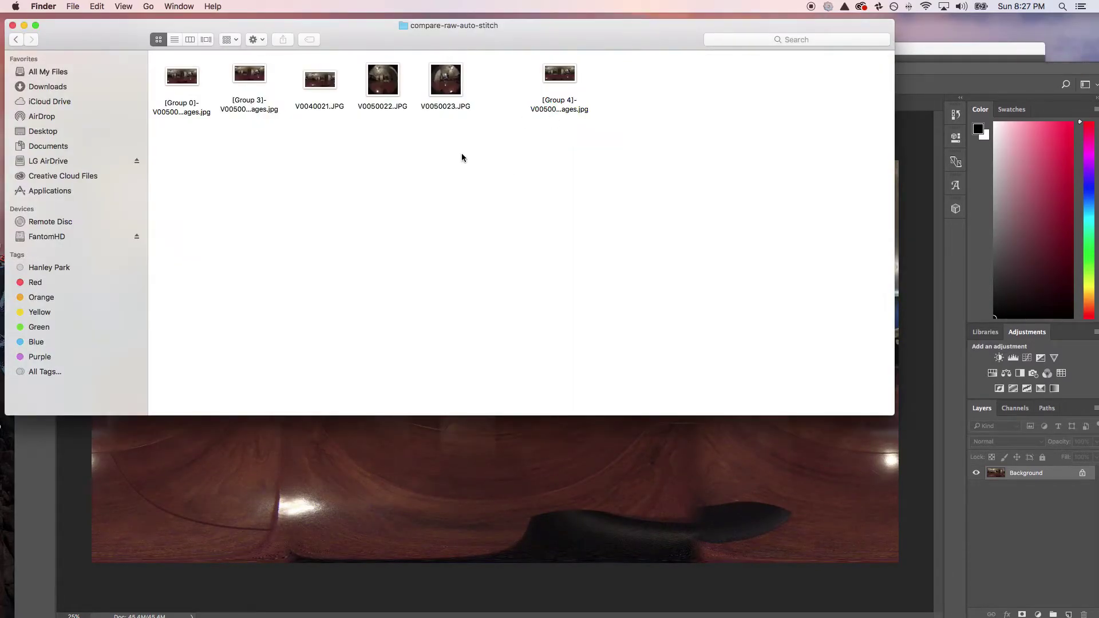
drag(462, 158, 634, 86)
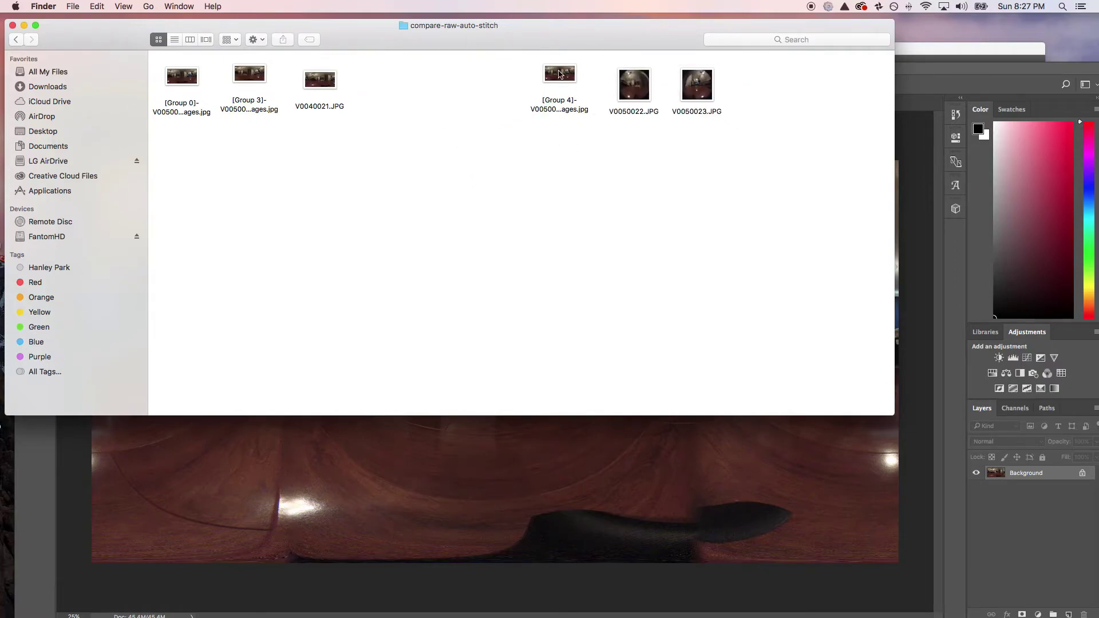
drag(560, 73, 384, 76)
drag(695, 131, 605, 79)
drag(632, 85, 445, 82)
- Switch to Autopano Giga, check the circular crop of V0050022.JPG without changing it, and return to the compare-raw-auto-stitch folder in Finder
click(913, 158)
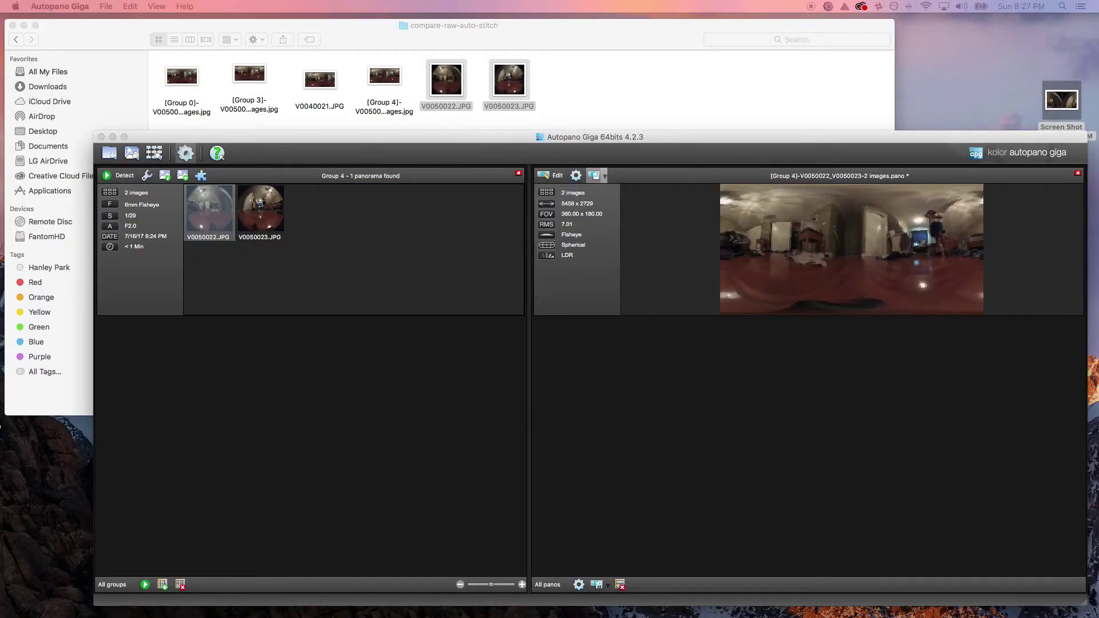
double_click(514, 311)
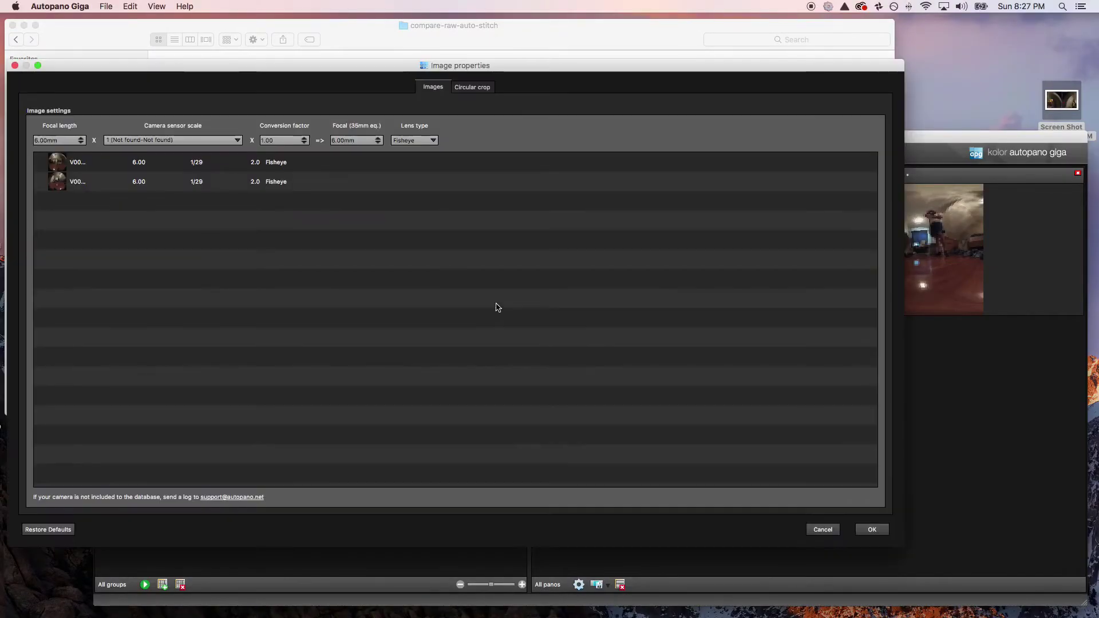
click(473, 90)
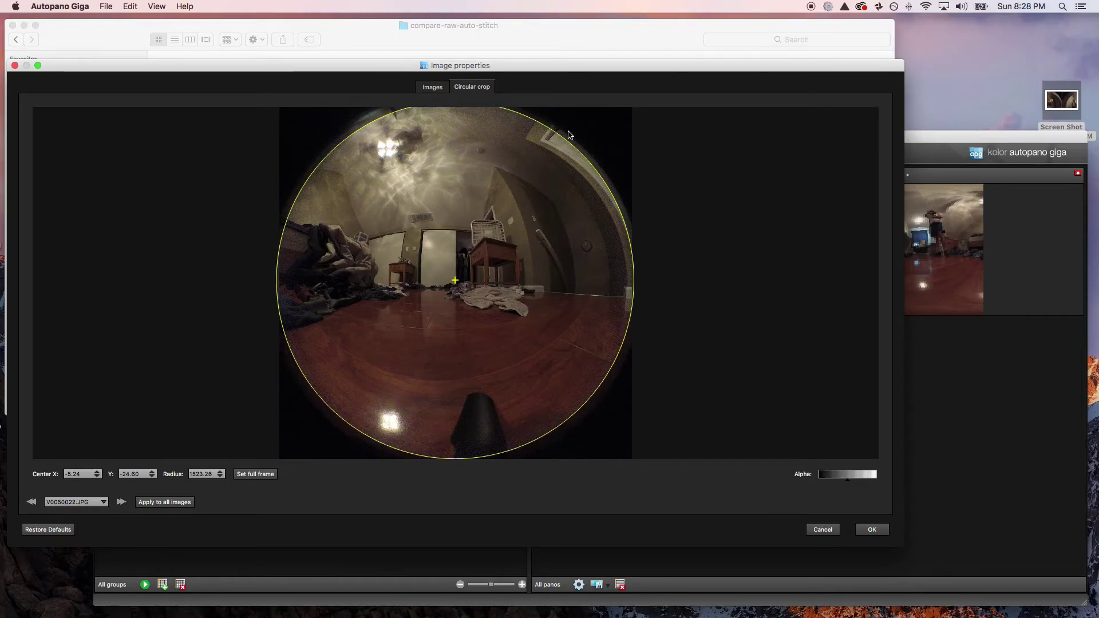
click(826, 528)
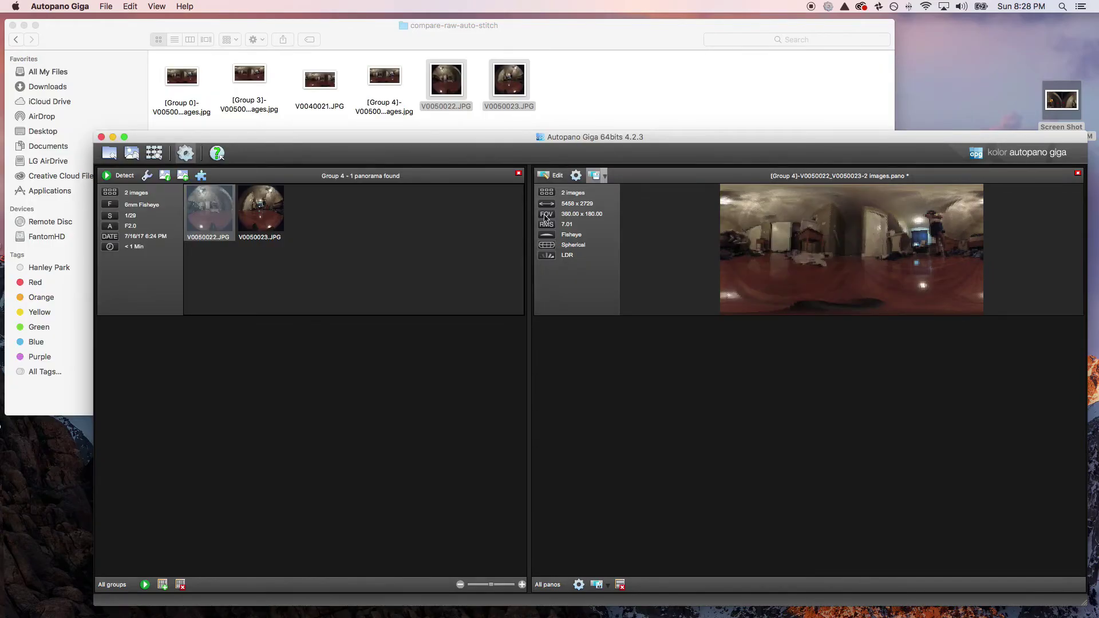
click(690, 25)
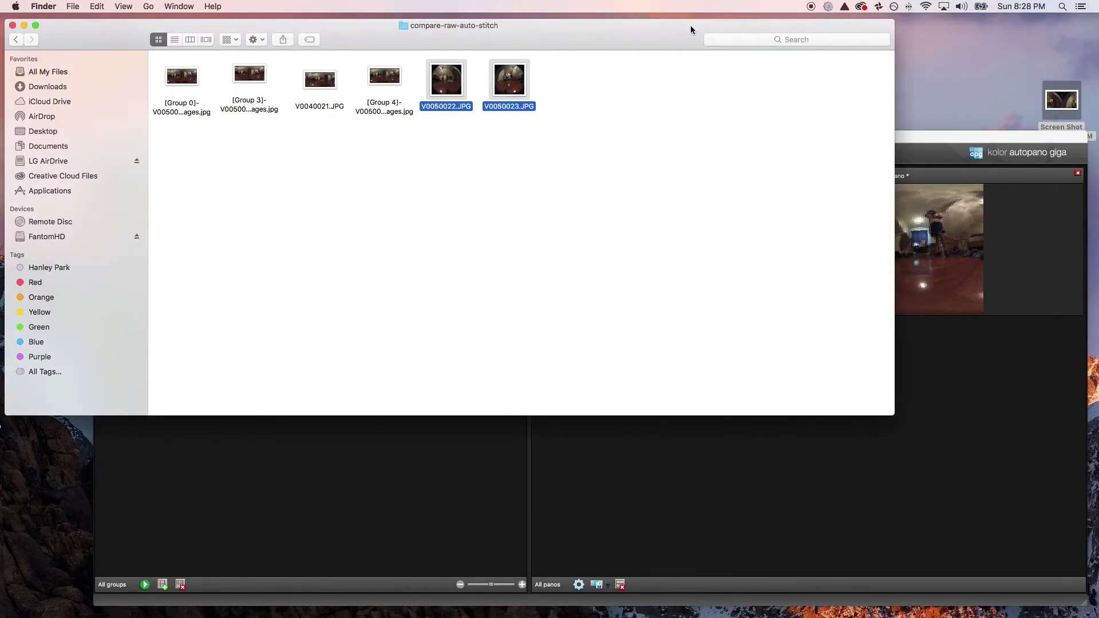